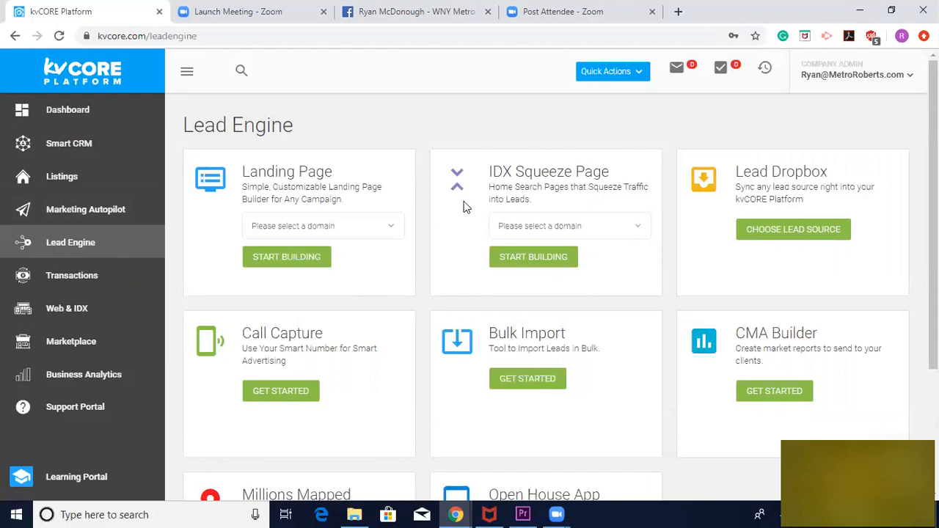
# Start building an IDX Squeeze Page on the account owner's own metrorobertsrealestate.com domain
pyautogui.click(636, 231)
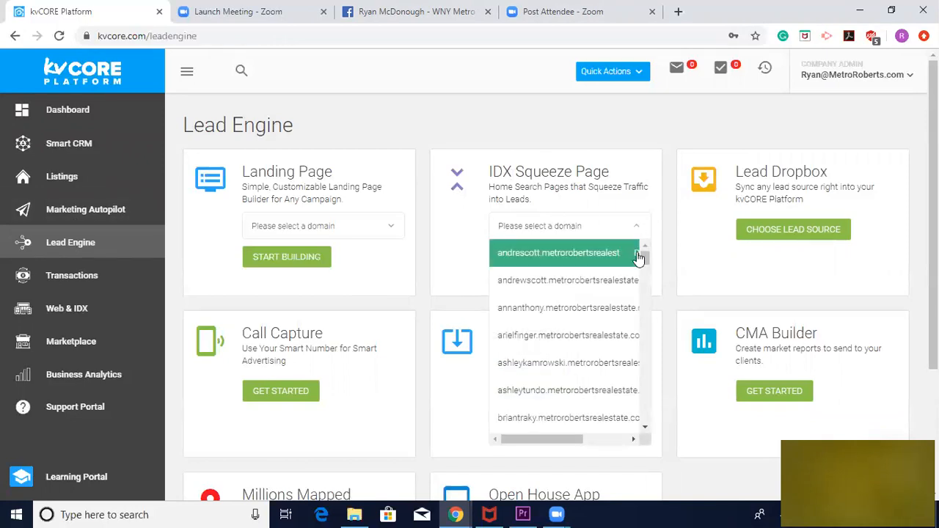
pyautogui.moveTo(643, 260); pyautogui.dragTo(645, 384)
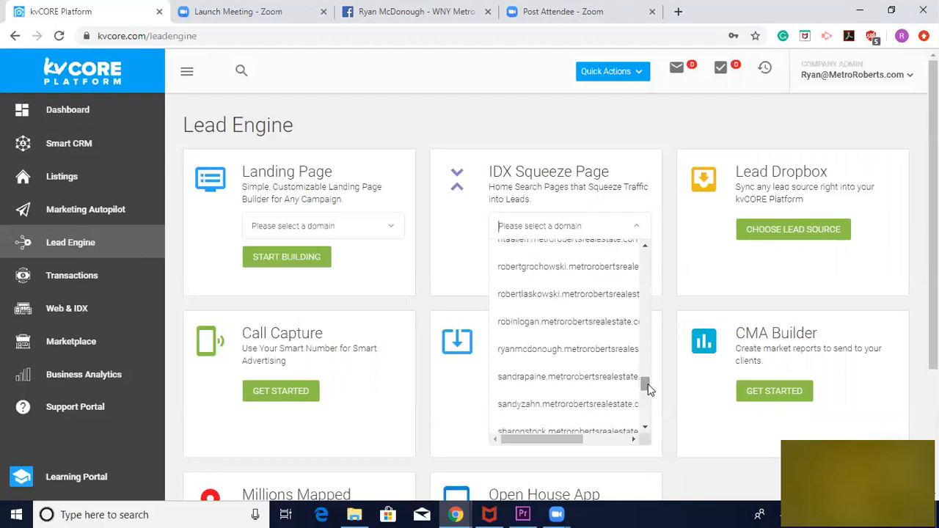
pyautogui.click(565, 355)
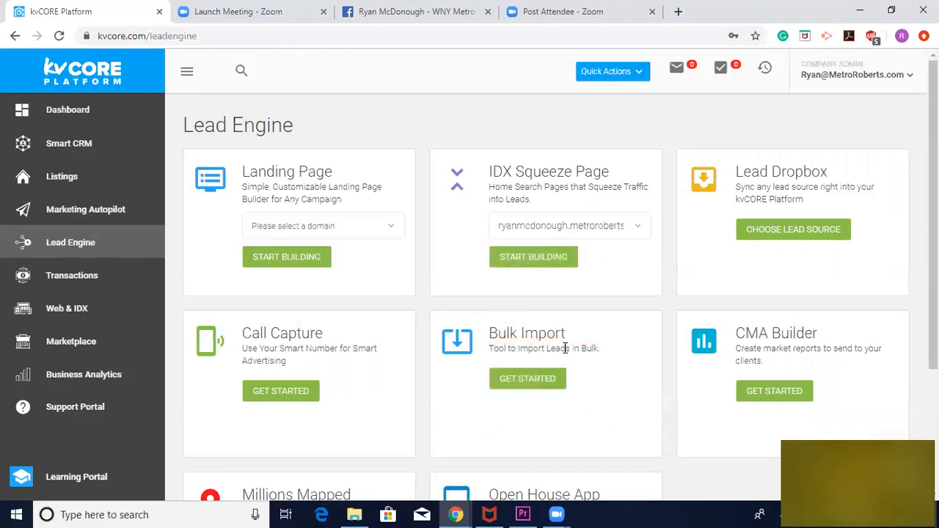
pyautogui.click(515, 258)
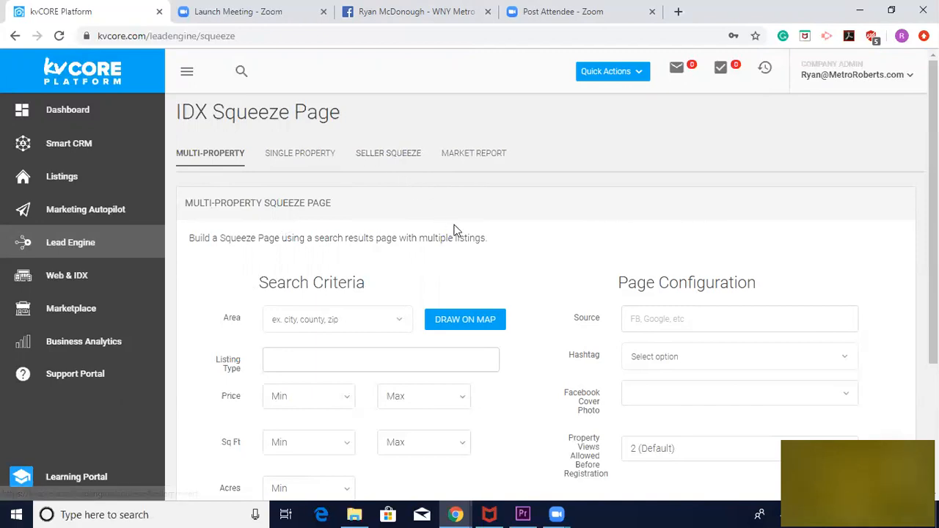
pyautogui.scroll(-1, 456, 231)
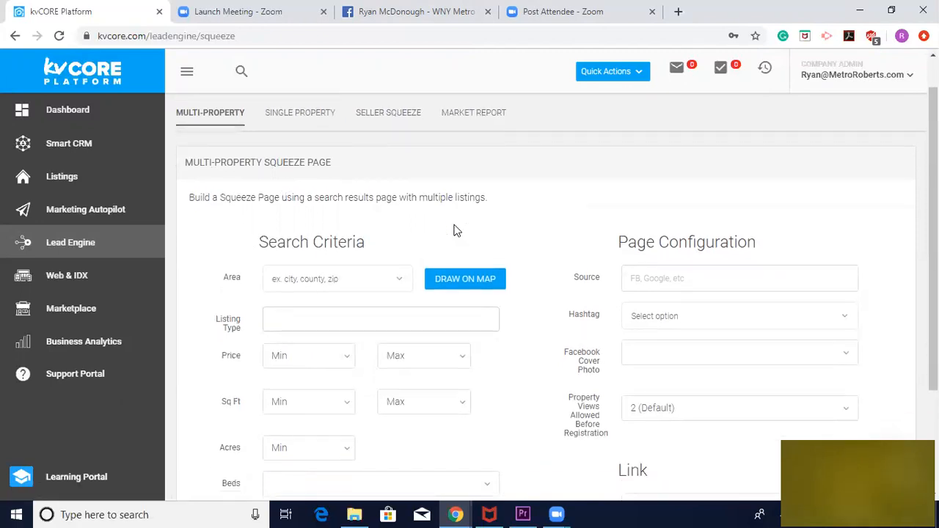
pyautogui.scroll(1, 456, 231)
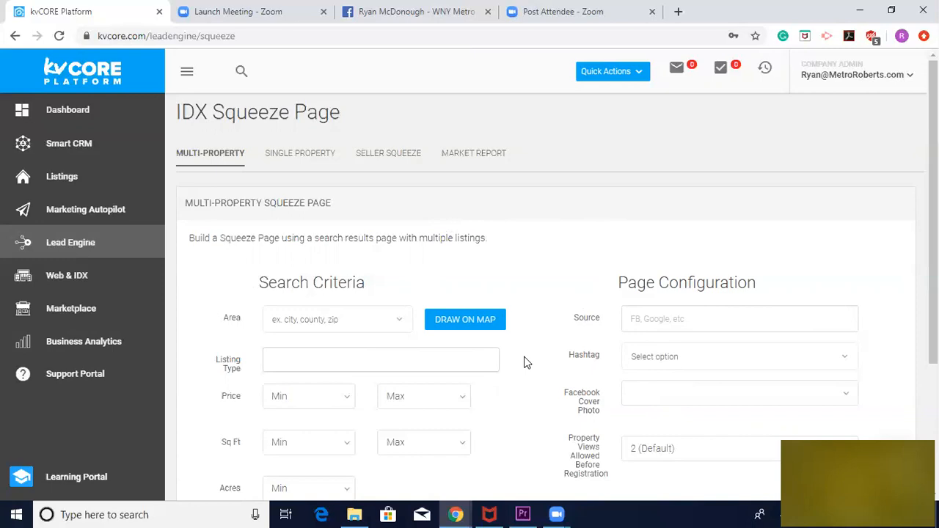
pyautogui.scroll(-1, 525, 361)
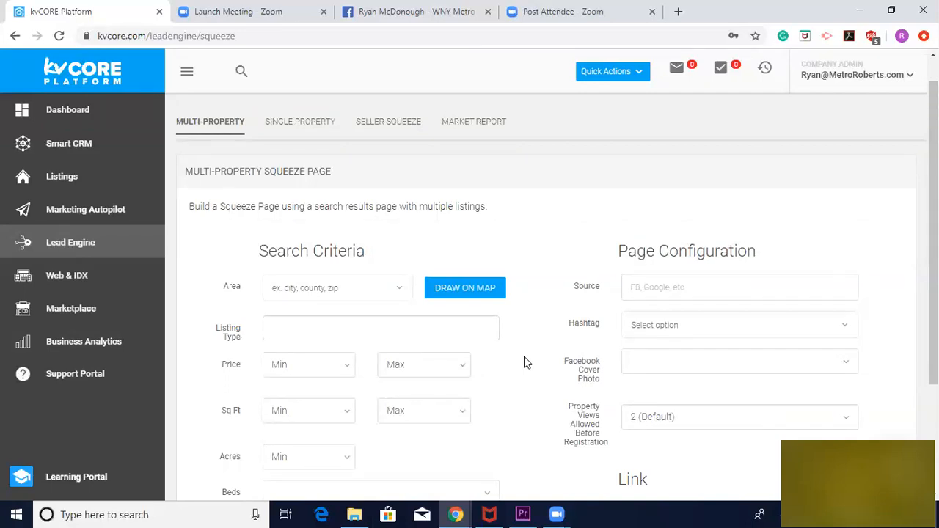
pyautogui.scroll(-1, 525, 362)
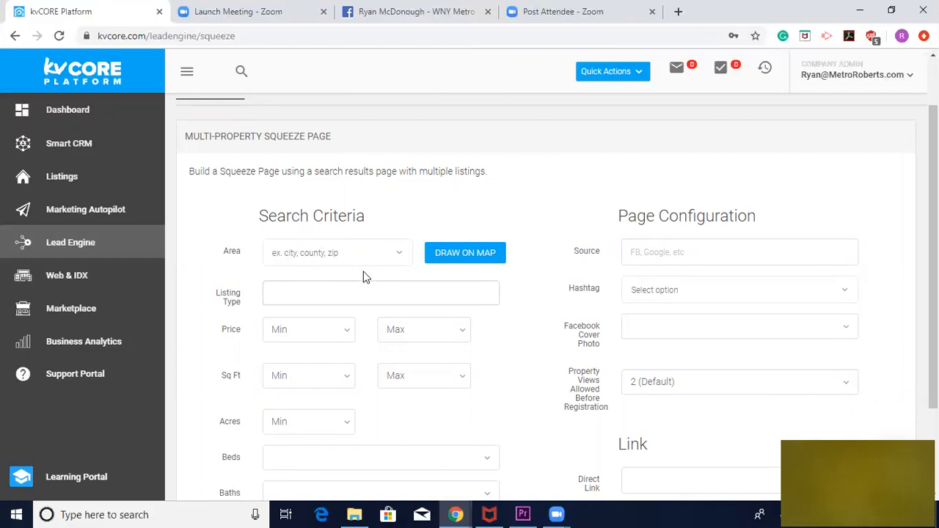
# Open the polygon map search for the multi-property squeeze page and focus it on the Buffalo area
pyautogui.click(466, 254)
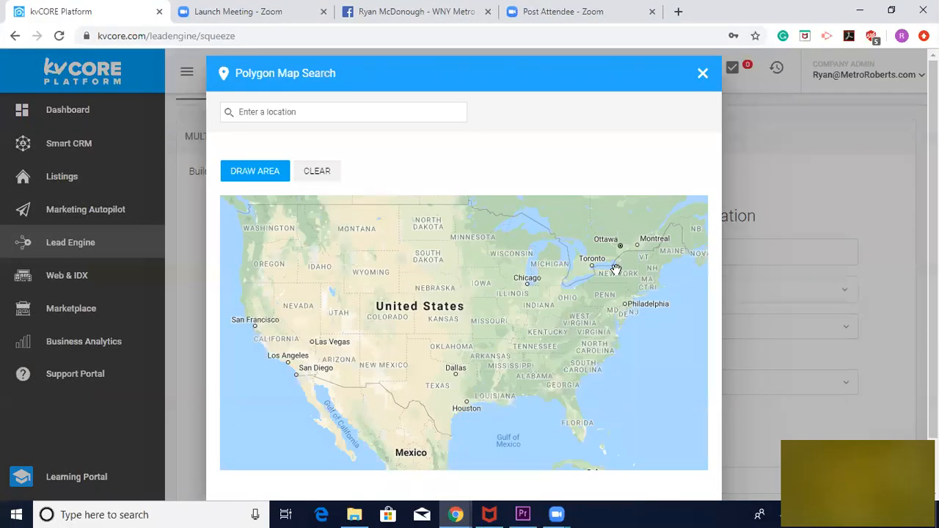
pyautogui.scroll(1, 614, 269)
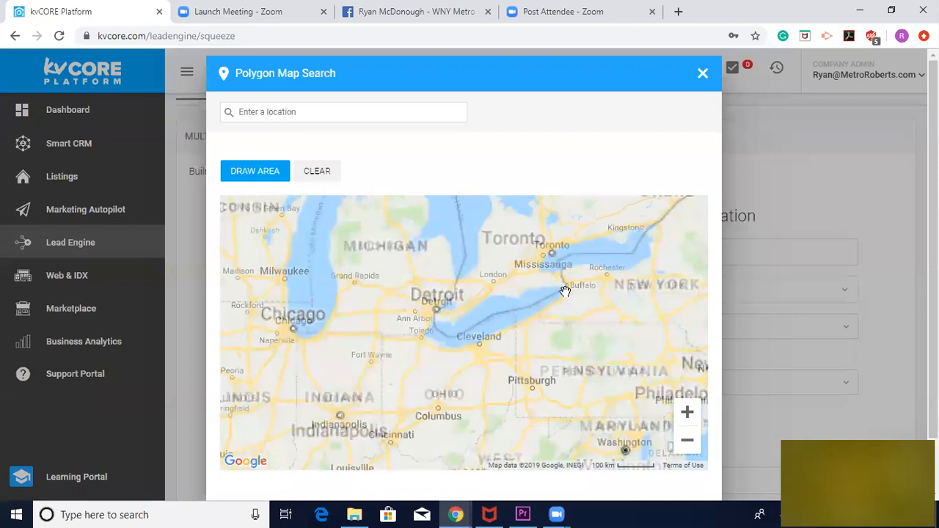
pyautogui.scroll(1, 574, 284)
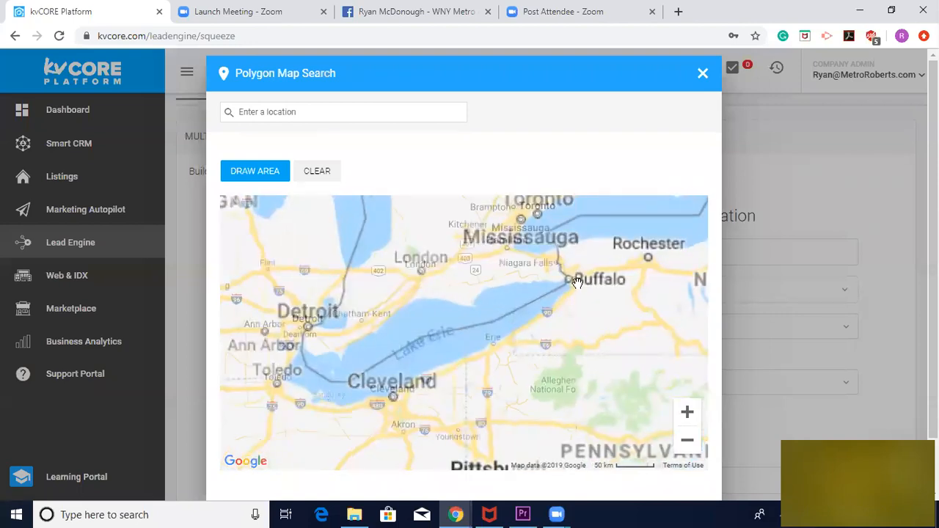
pyautogui.scroll(1, 576, 284)
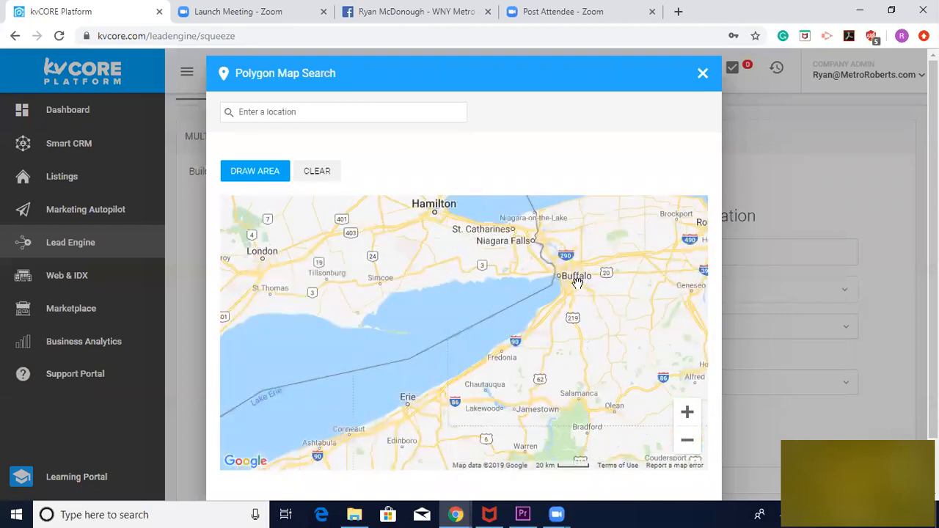
pyautogui.click(688, 413)
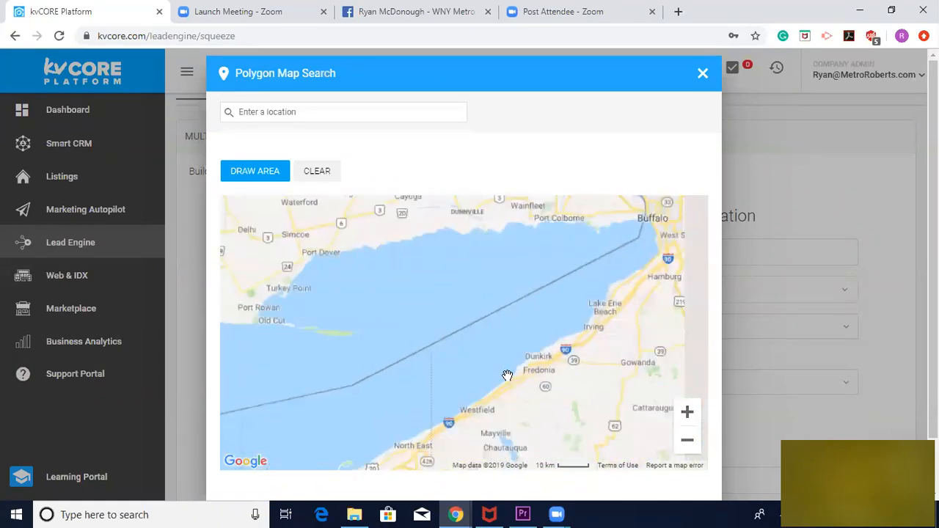
pyautogui.moveTo(620, 298); pyautogui.dragTo(511, 394)
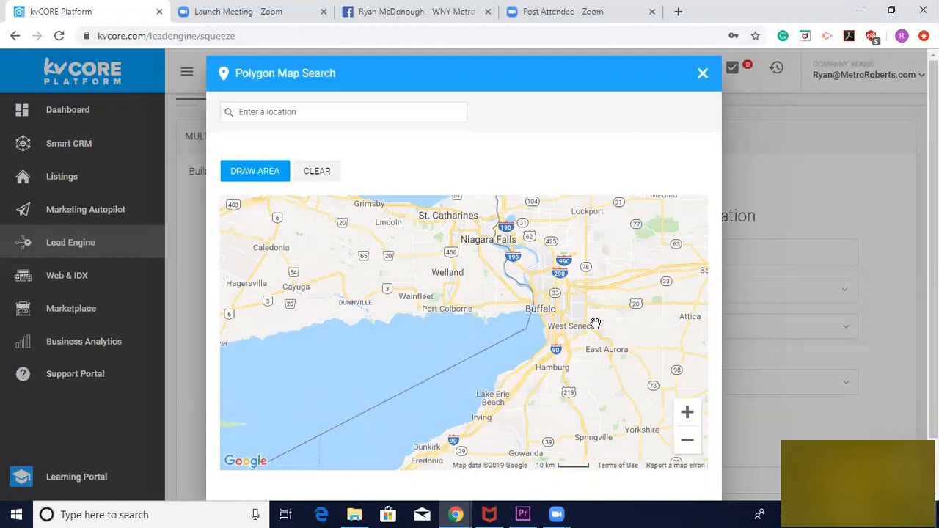
pyautogui.moveTo(595, 323); pyautogui.dragTo(506, 381)
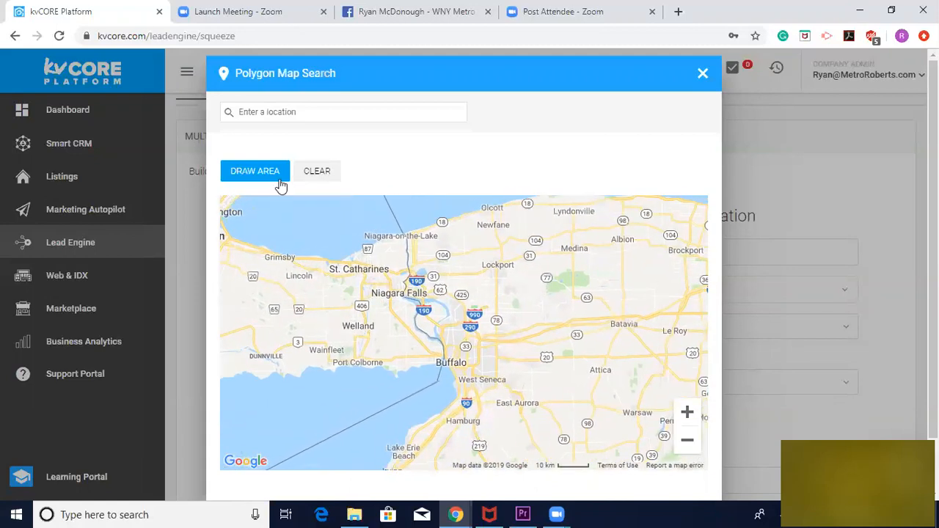
# Draw a closed polygon search area around Buffalo, reaching from near Niagara Falls east past Batavia and south to Lake Erie Beach
pyautogui.click(255, 177)
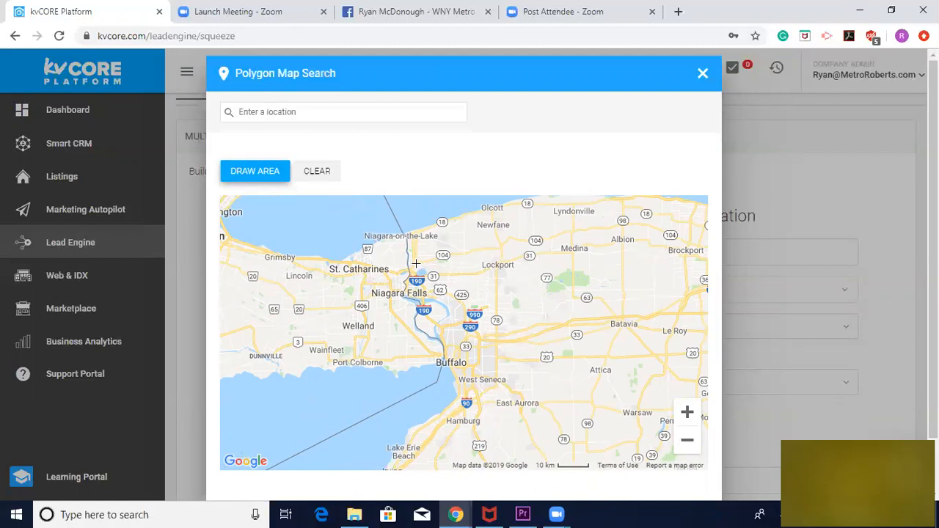
pyautogui.moveTo(416, 264)
pyautogui.mouseDown()
pyautogui.moveTo(623, 274)
pyautogui.moveTo(642, 342)
pyautogui.moveTo(610, 452)
pyautogui.mouseUp()
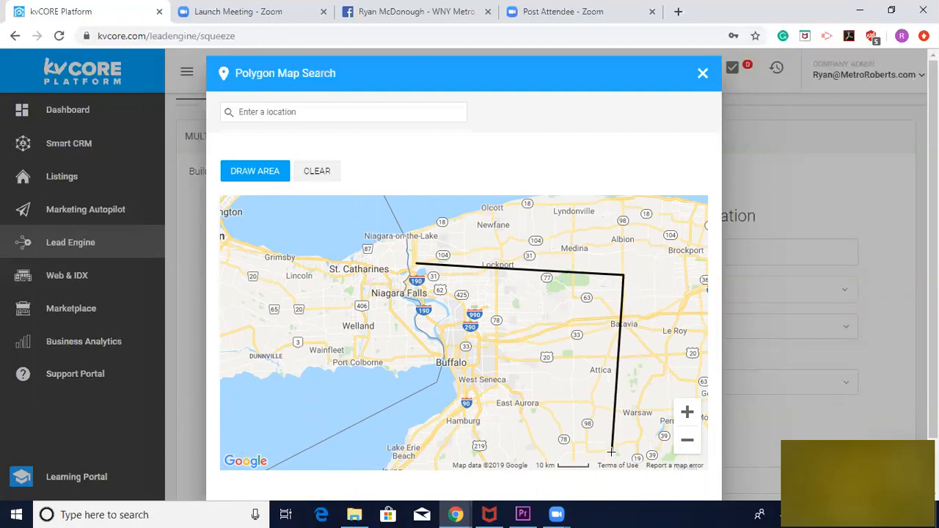
pyautogui.scroll(-1, 556, 384)
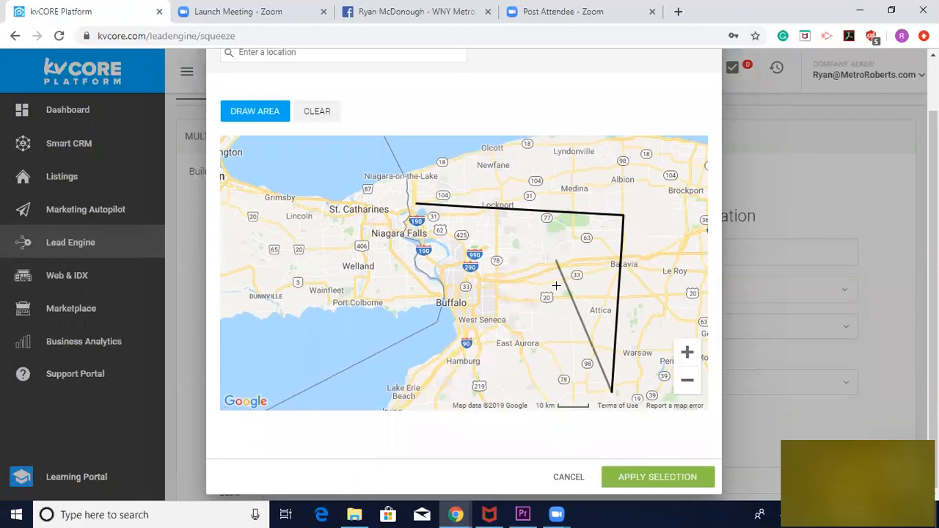
pyautogui.click(687, 379)
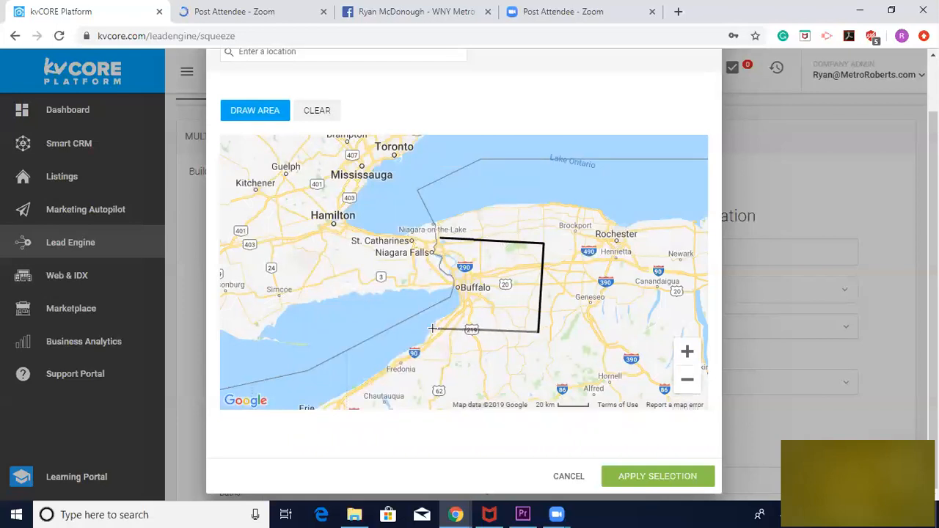
pyautogui.click(431, 327)
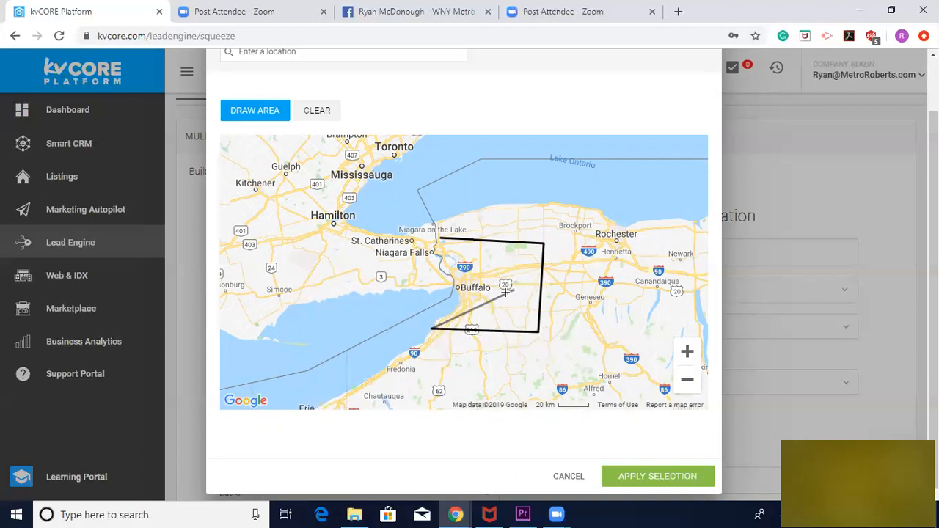
pyautogui.click(466, 300)
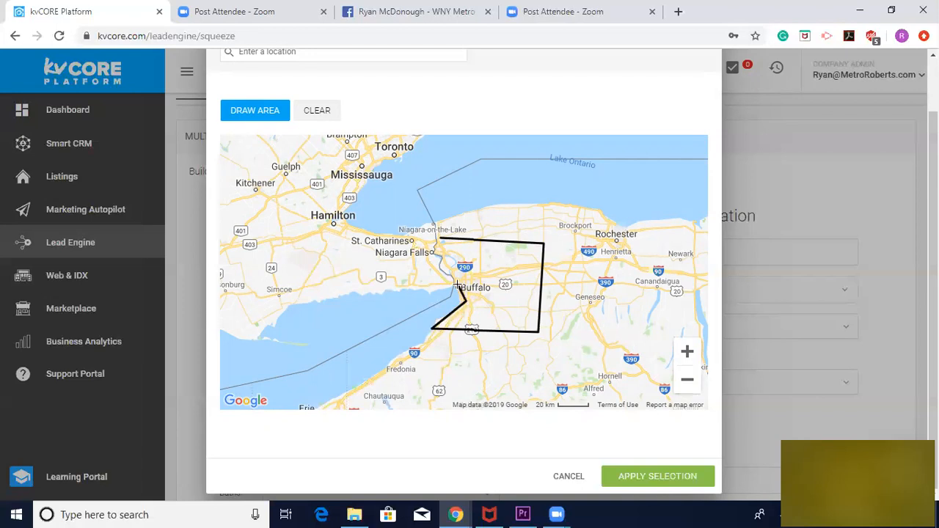
pyautogui.click(441, 240)
pyautogui.click(440, 240)
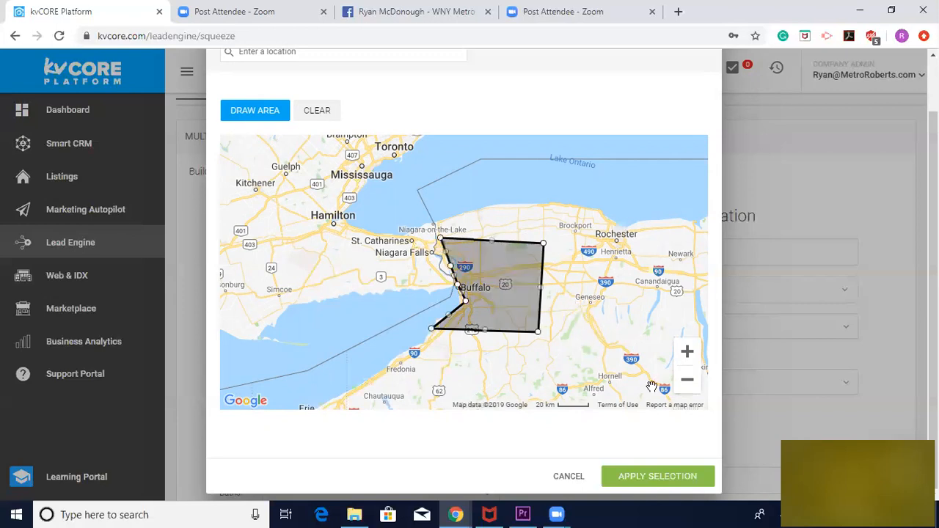
# Reshape the polygon's northern edge and southeastern corner by moving its points, and discard the map selection
pyautogui.click(687, 352)
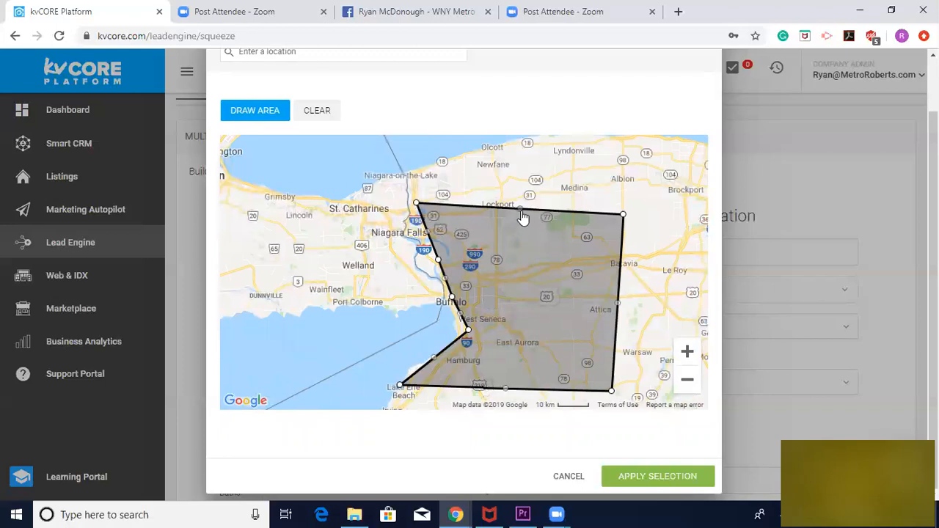
pyautogui.moveTo(519, 209); pyautogui.dragTo(521, 216)
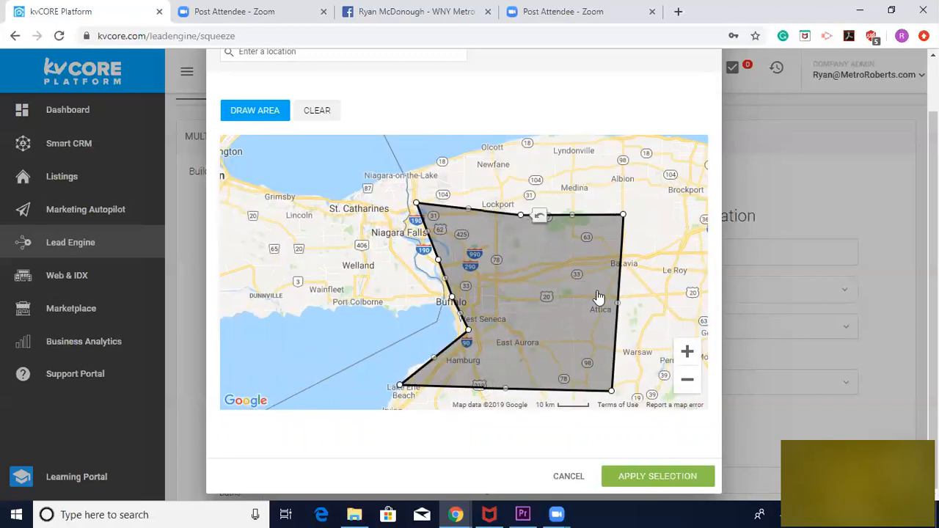
pyautogui.moveTo(622, 305); pyautogui.dragTo(615, 343)
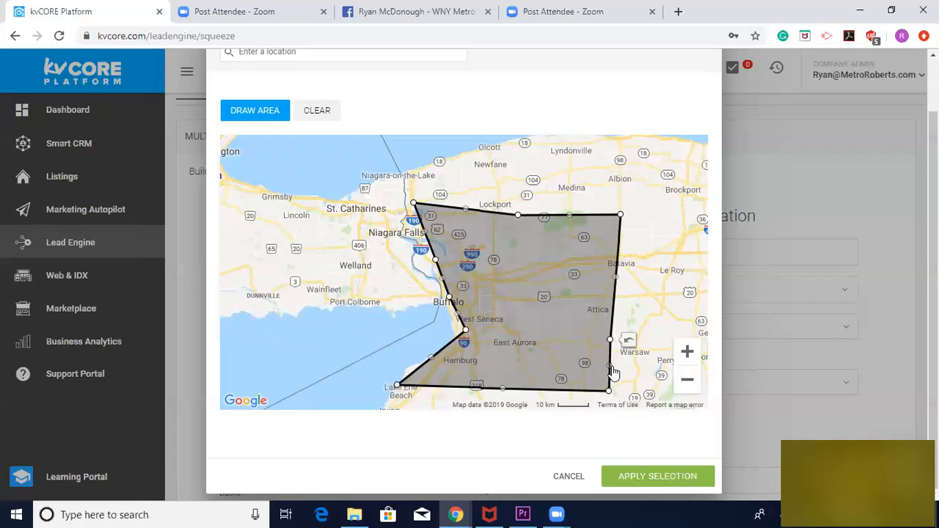
pyautogui.moveTo(612, 370); pyautogui.dragTo(594, 344)
pyautogui.moveTo(601, 388); pyautogui.dragTo(585, 386)
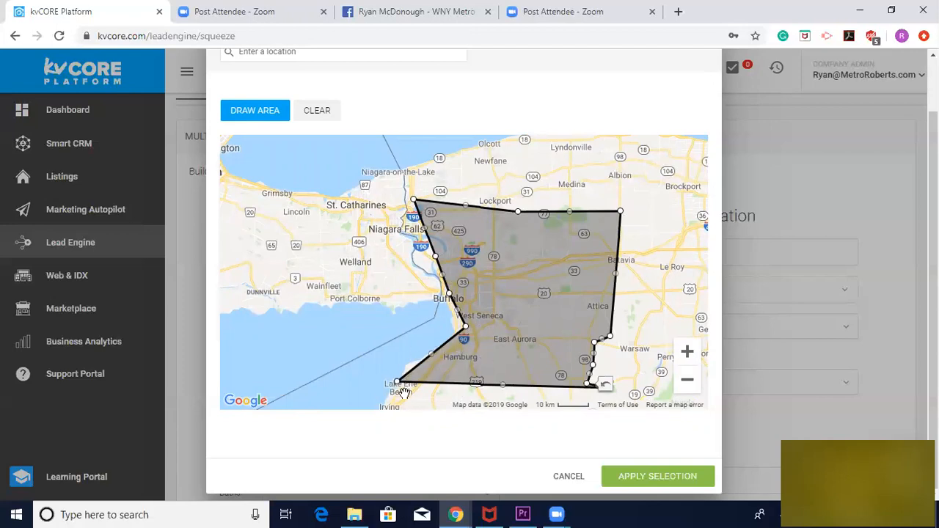
pyautogui.moveTo(481, 328)
pyautogui.mouseDown()
pyautogui.moveTo(408, 336)
pyautogui.moveTo(432, 333)
pyautogui.mouseUp()
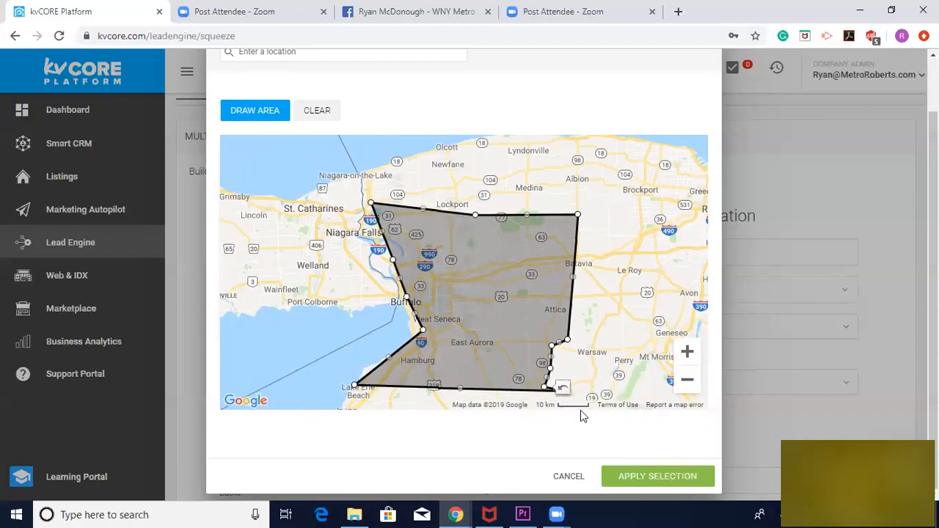
pyautogui.click(570, 476)
# Add the South Buffalo neighborhood as the search area and remove it again
pyautogui.click(327, 255)
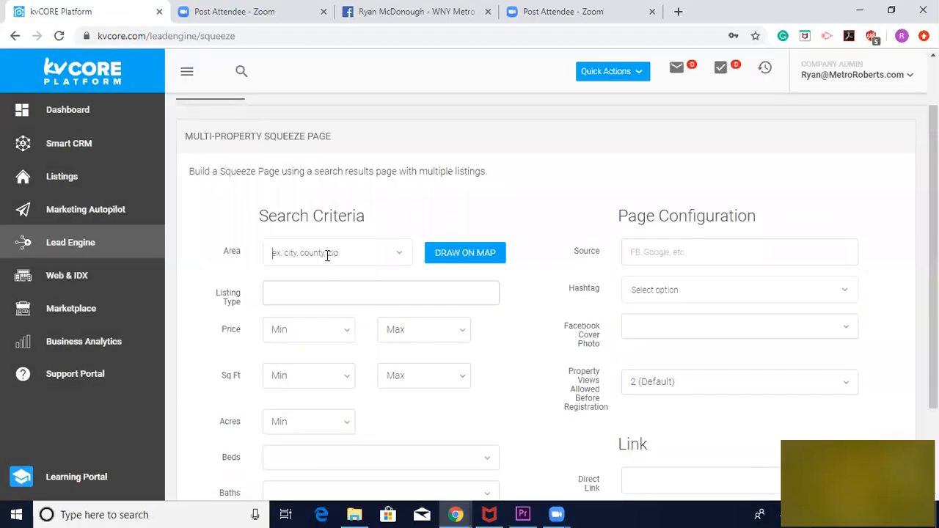
pyautogui.write('Sou')
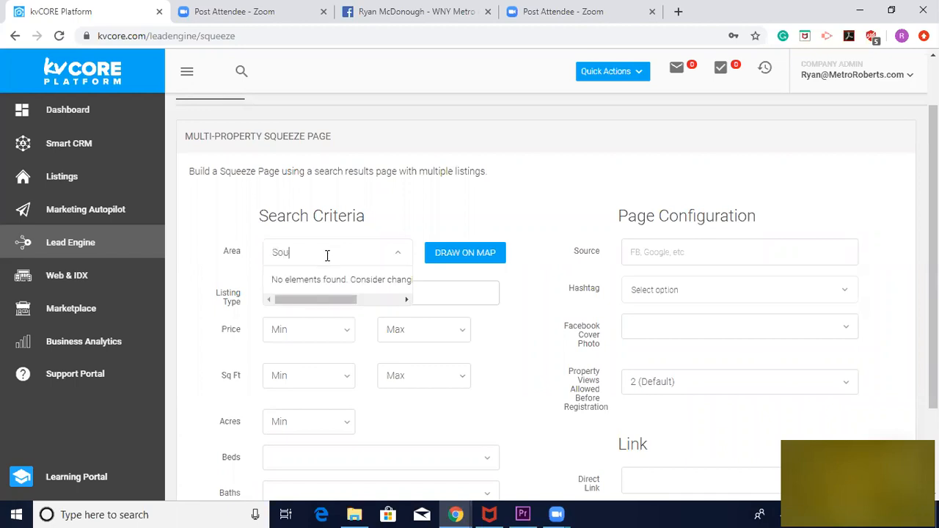
pyautogui.write('th Buffalo')
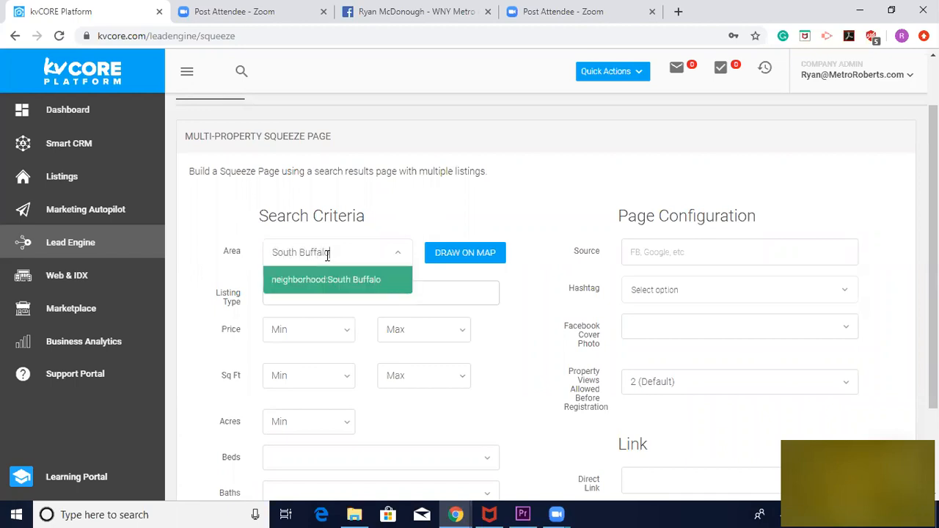
pyautogui.click(332, 280)
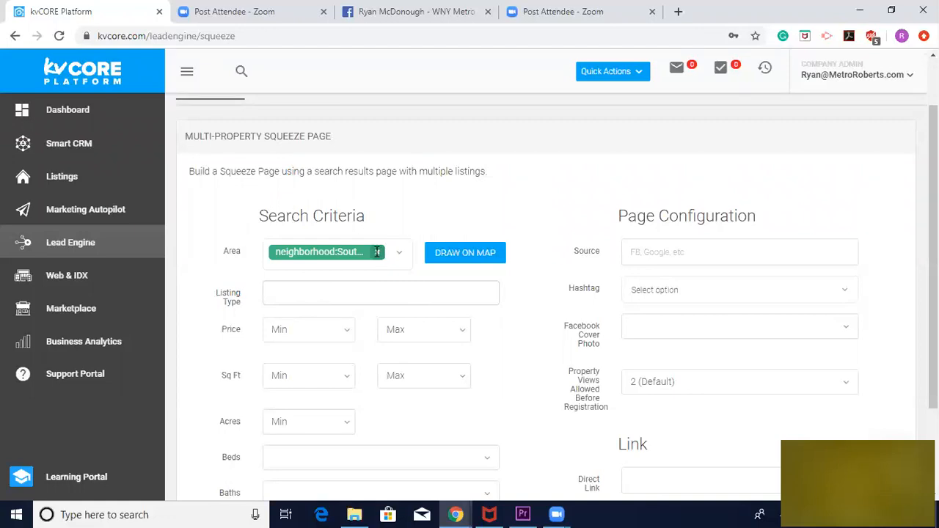
pyautogui.click(376, 254)
# Set the search area to the South Buffalo neighborhood and the listing type to Single Family
pyautogui.write('Sou')
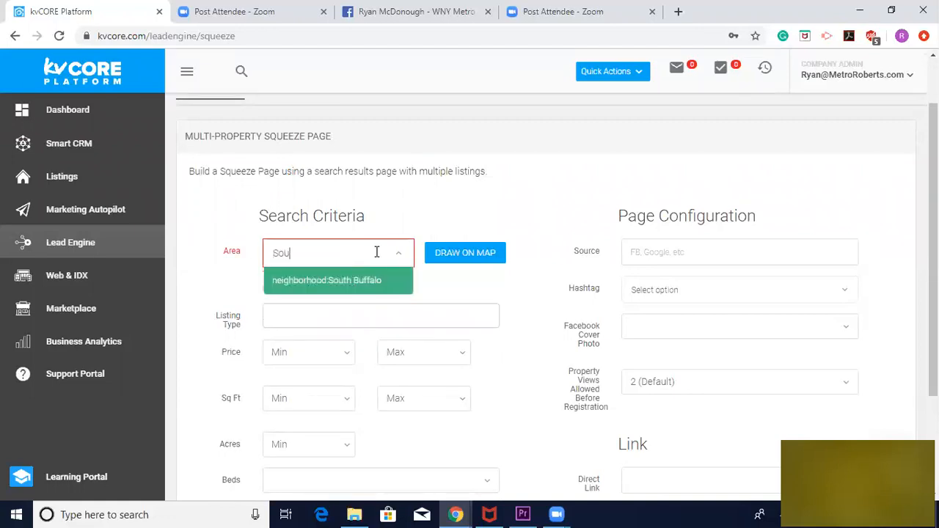
pyautogui.write('th Buffalo')
pyautogui.click(330, 283)
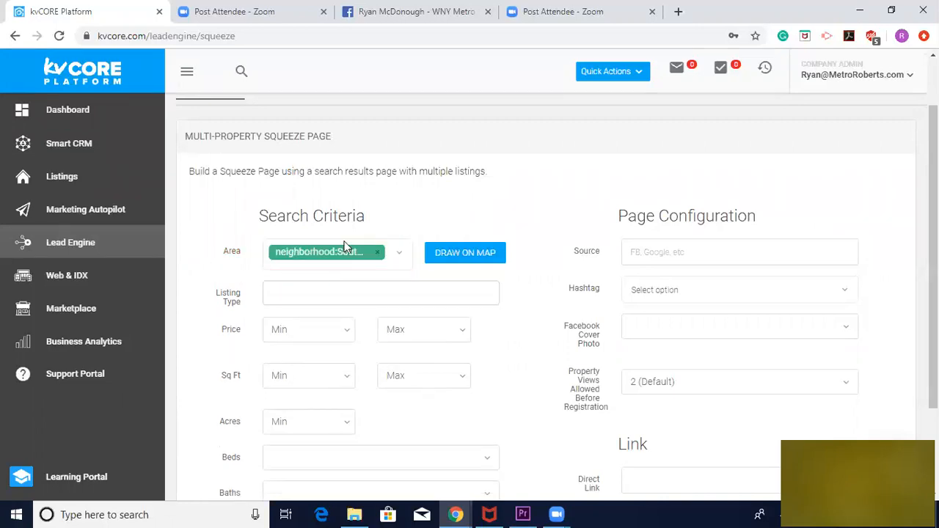
pyautogui.click(286, 293)
pyautogui.click(315, 449)
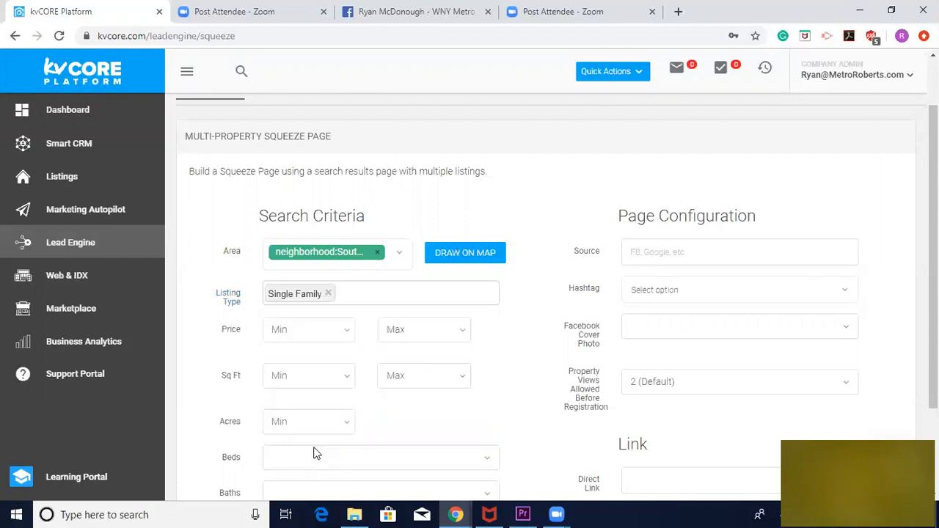
pyautogui.scroll(-3, 193, 373)
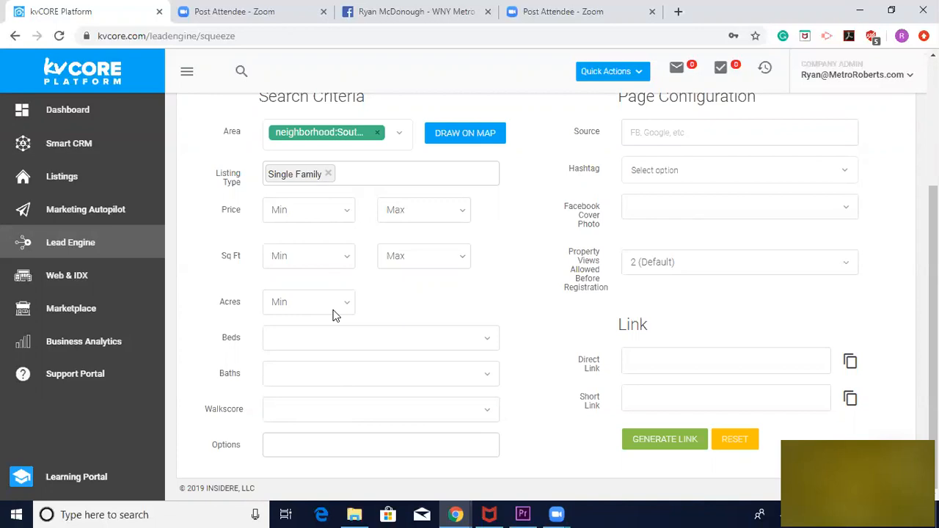
# Set the search criteria's price range to a minimum of $75,000 and a maximum of $175,000
pyautogui.click(460, 213)
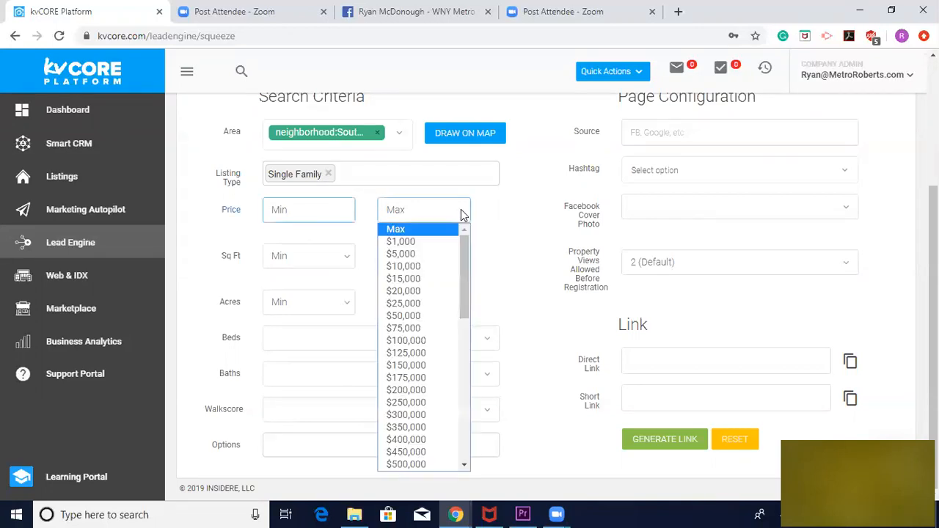
pyautogui.click(448, 378)
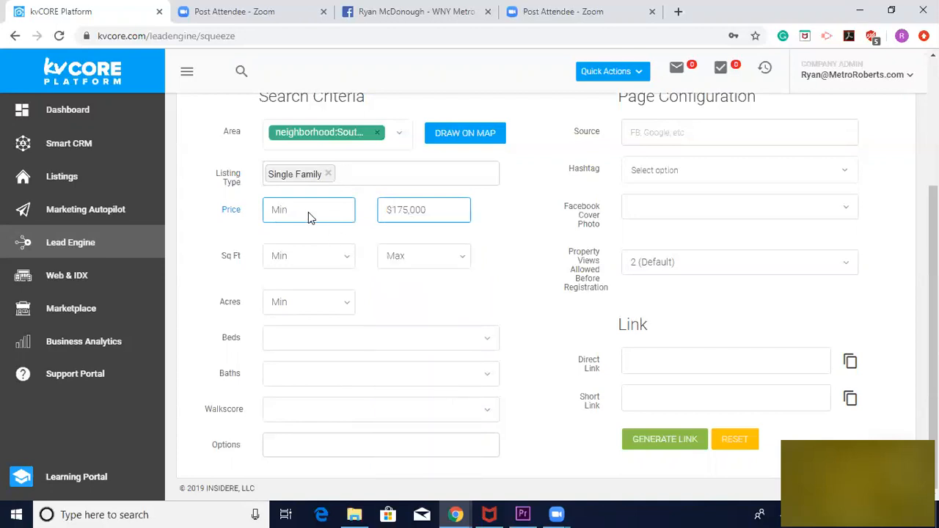
pyautogui.click(282, 213)
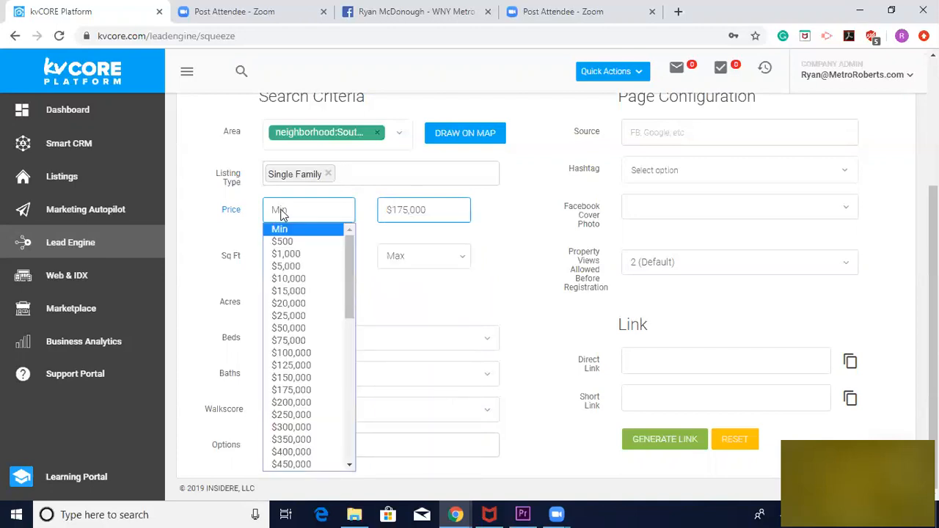
pyautogui.click(306, 341)
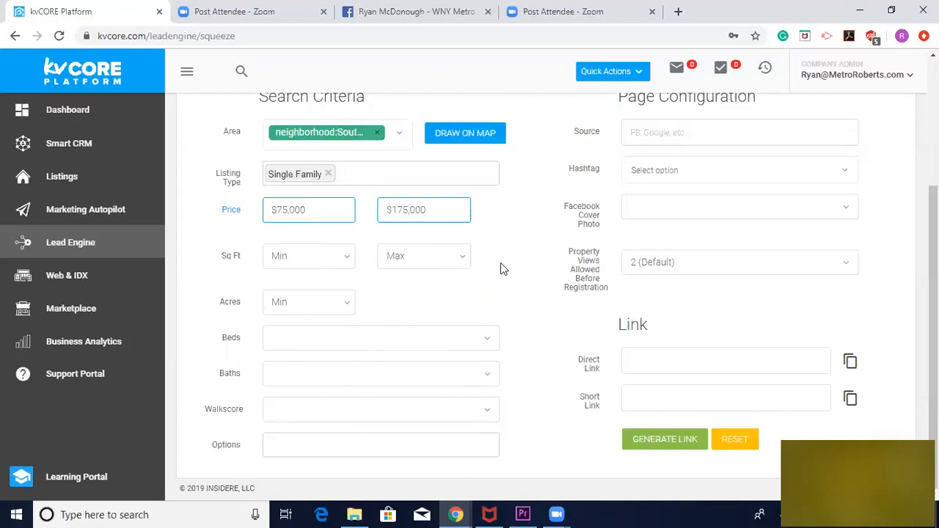
# Require 3+ beds and 1.5+ baths in the search criteria
pyautogui.click(488, 342)
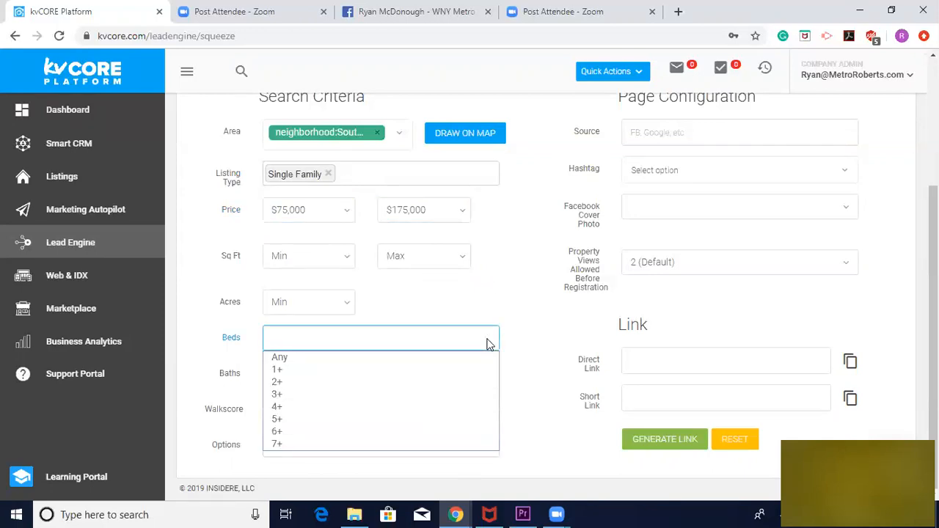
pyautogui.click(385, 395)
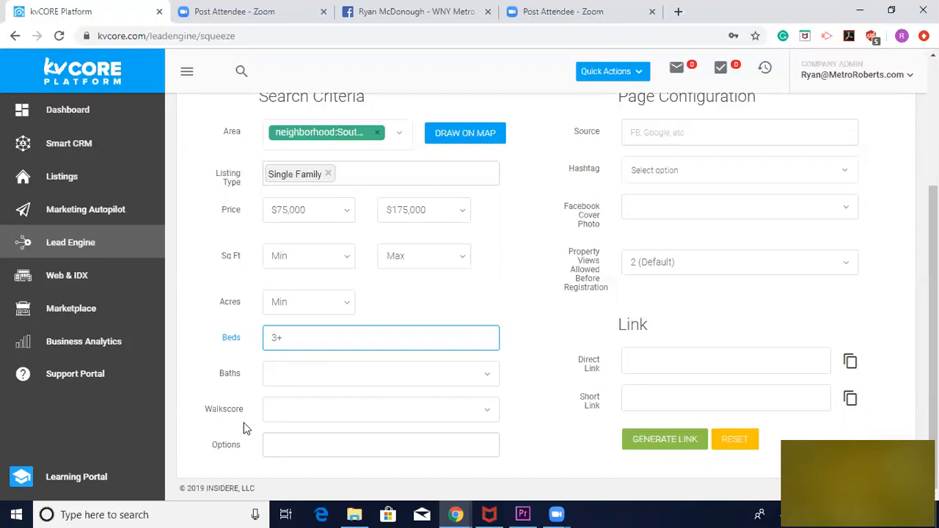
pyautogui.click(376, 383)
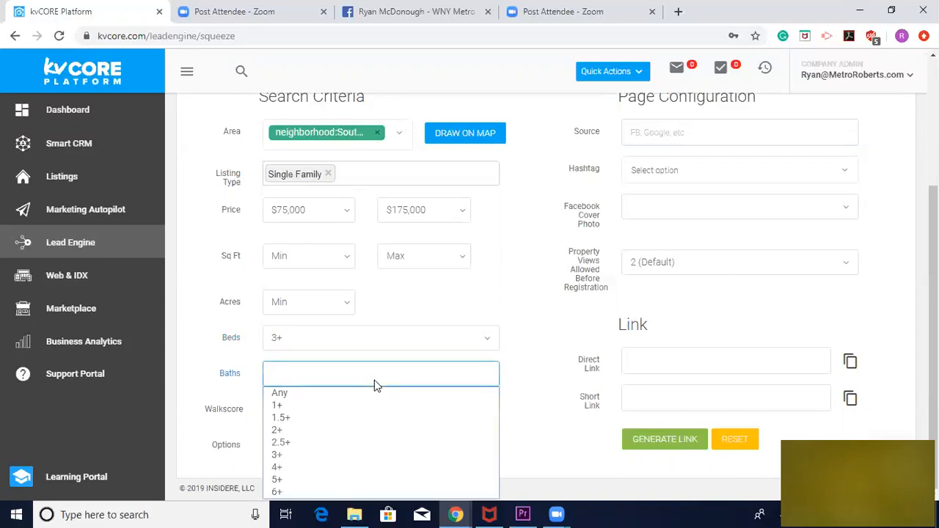
pyautogui.click(360, 418)
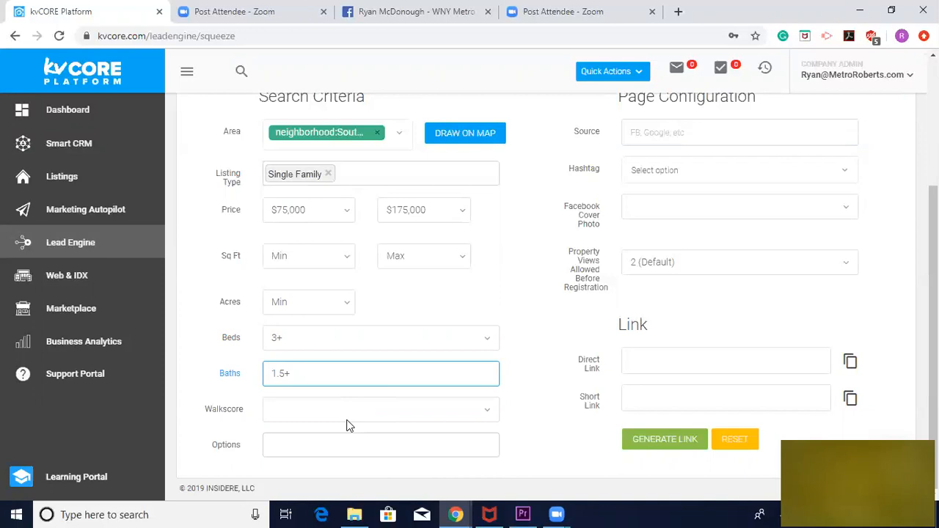
# Check the Walkscore choices without picking one, and add 1+ Garage as a search option
pyautogui.click(317, 416)
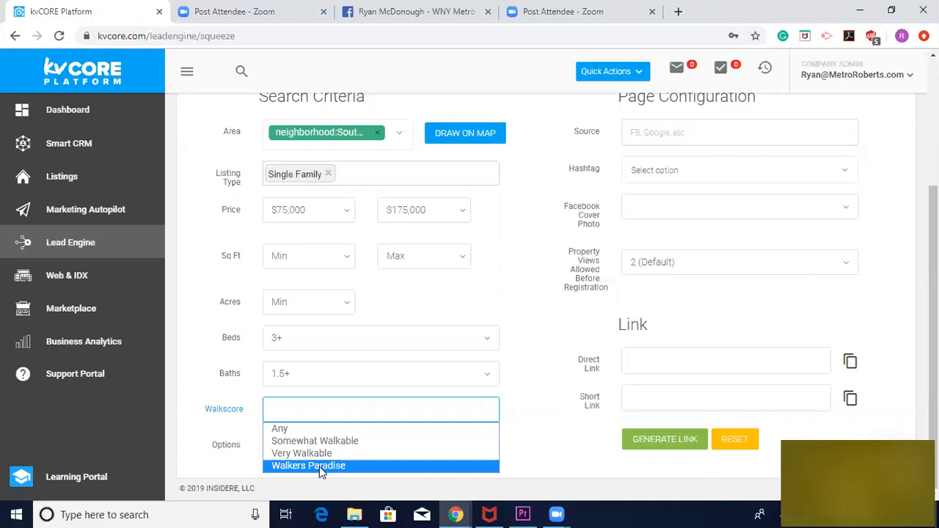
pyautogui.click(216, 417)
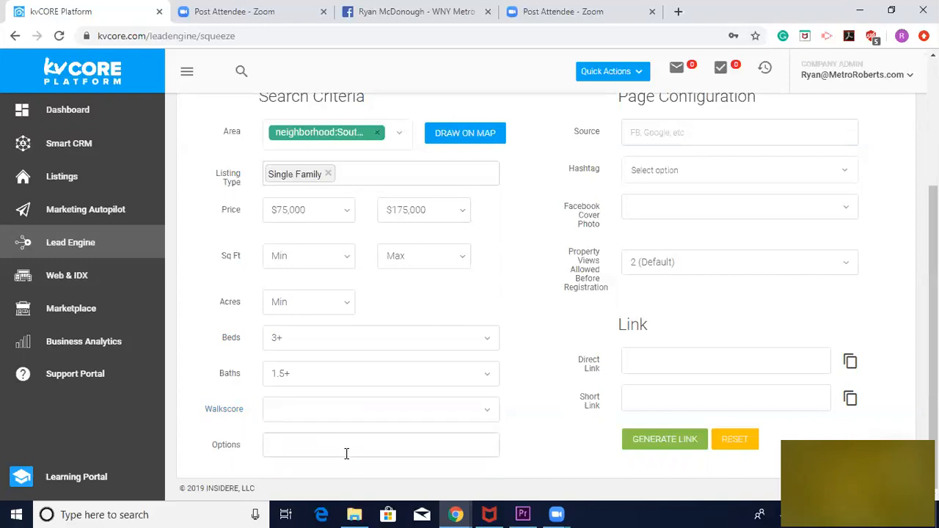
pyautogui.click(308, 443)
pyautogui.scroll(-3, 229, 460)
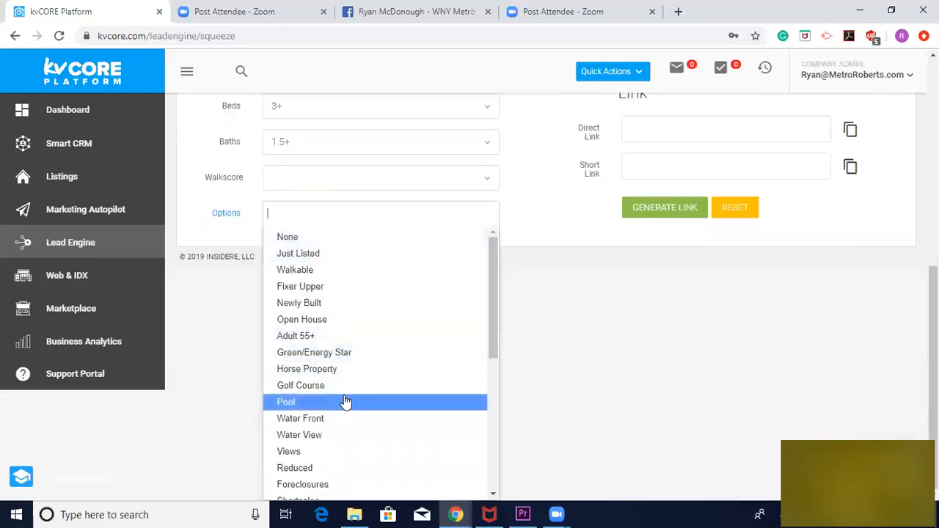
pyautogui.scroll(-2, 345, 402)
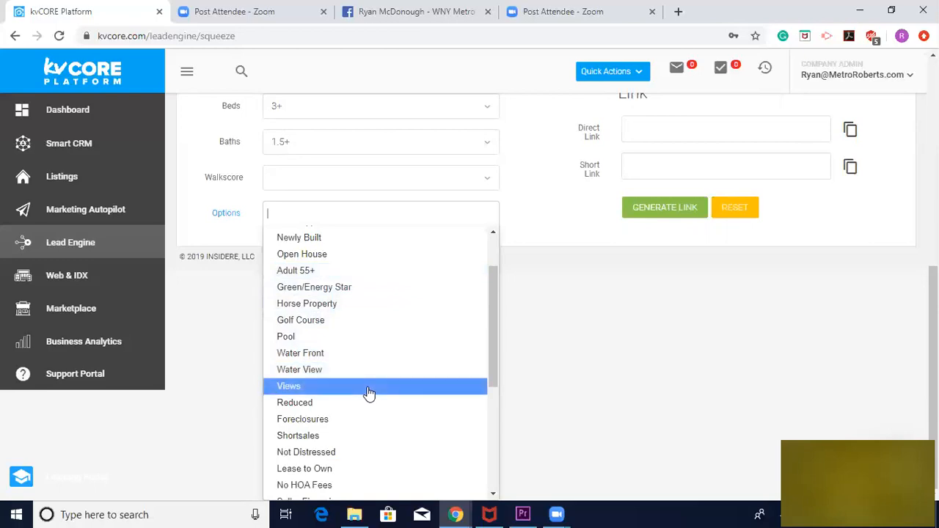
pyautogui.scroll(-3, 369, 394)
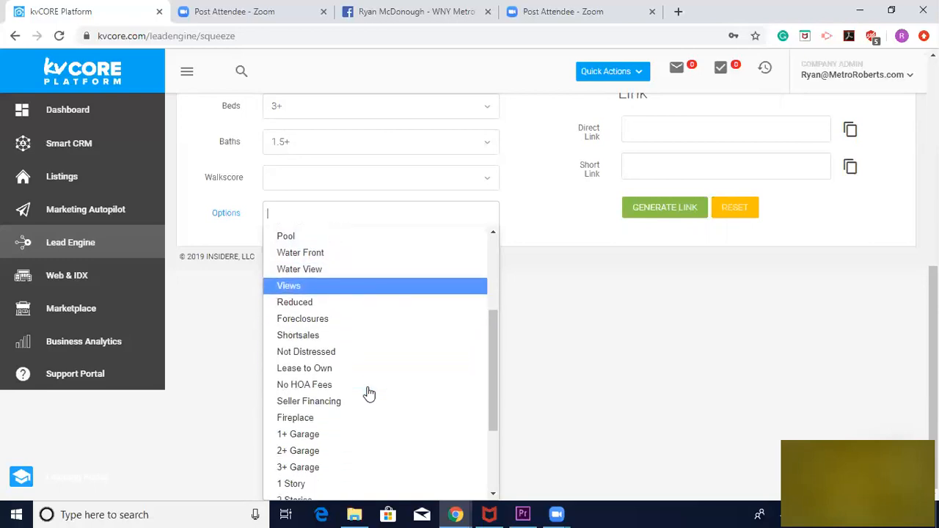
pyautogui.click(320, 436)
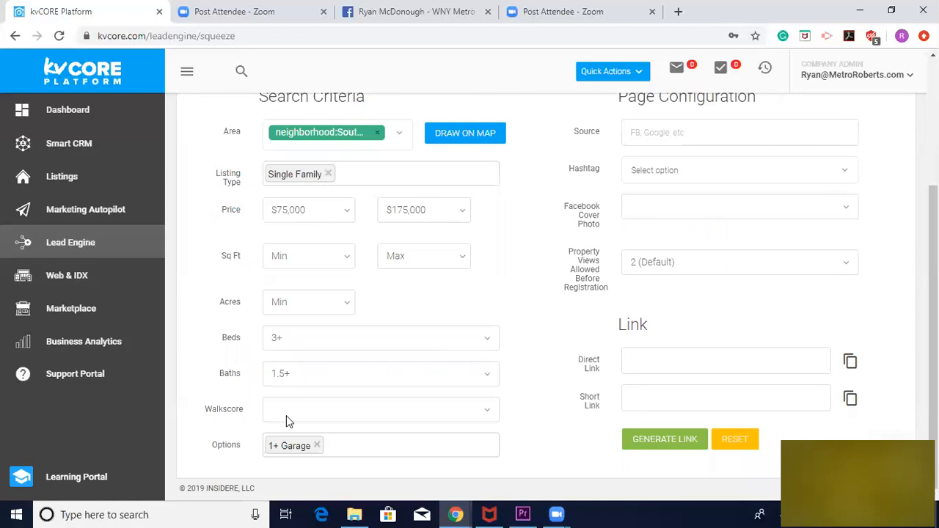
pyautogui.click(558, 373)
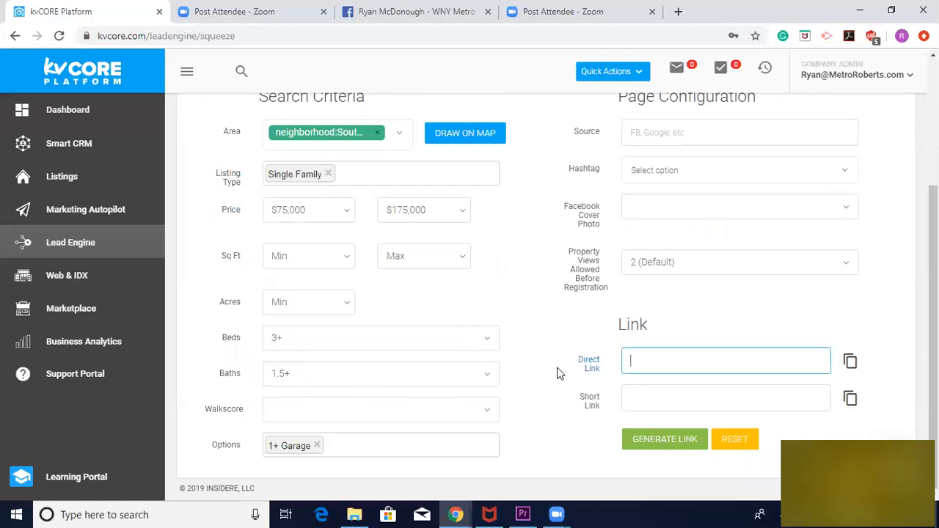
# Enter FB as the lead source in the page configuration
pyautogui.scroll(1, 557, 293)
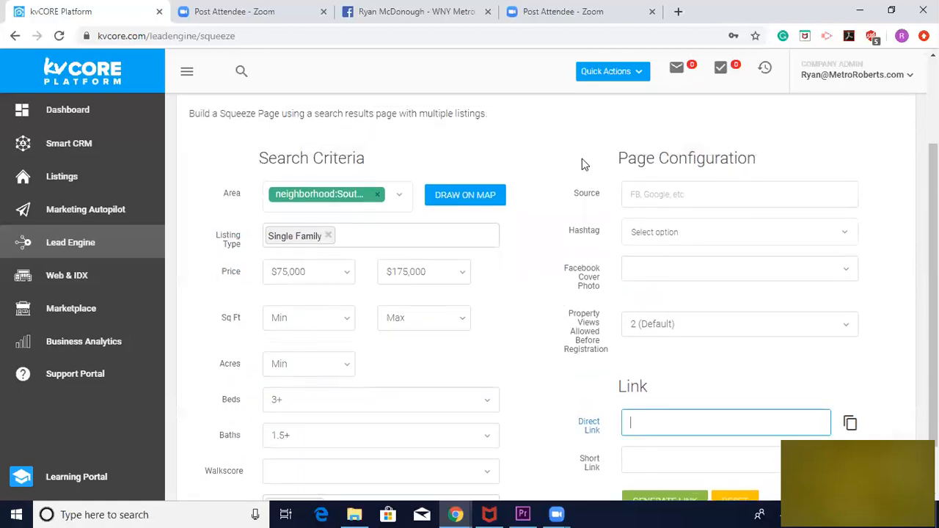
pyautogui.click(617, 359)
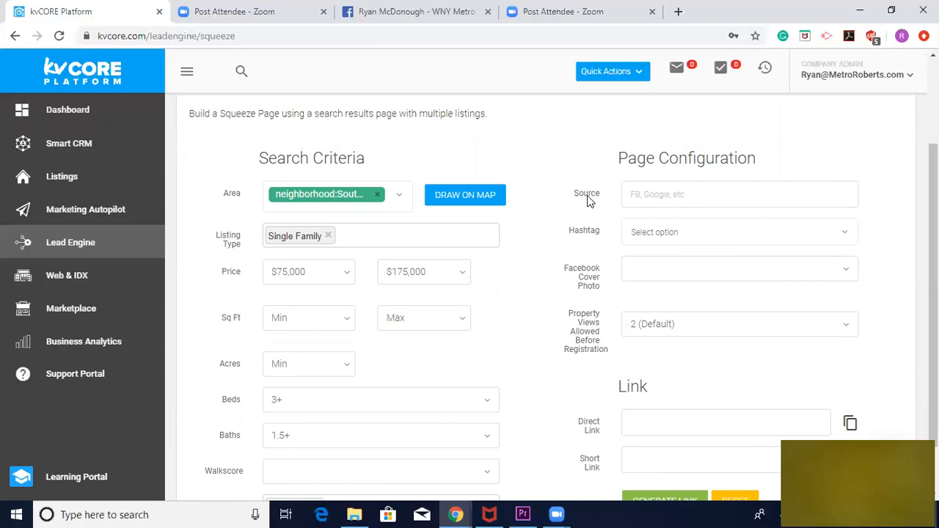
pyautogui.click(633, 196)
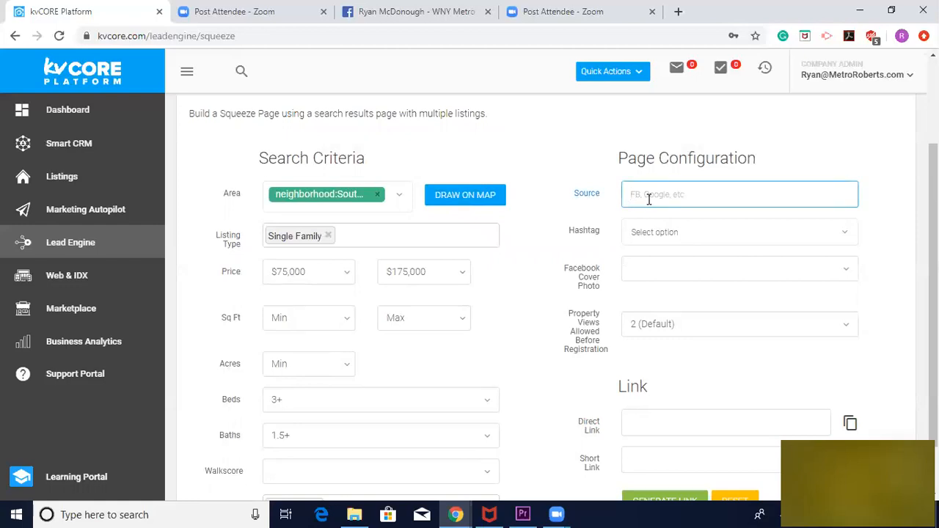
pyautogui.write('FB')
pyautogui.press('BackSpace')
pyautogui.press('BackSpace')
pyautogui.write('Facebook')
pyautogui.press('BackSpace')
pyautogui.press('BackSpace')
pyautogui.press('BackSpace')
pyautogui.press('BackSpace')
pyautogui.press('BackSpace')
pyautogui.press('BackSpace')
pyautogui.click(546, 268)
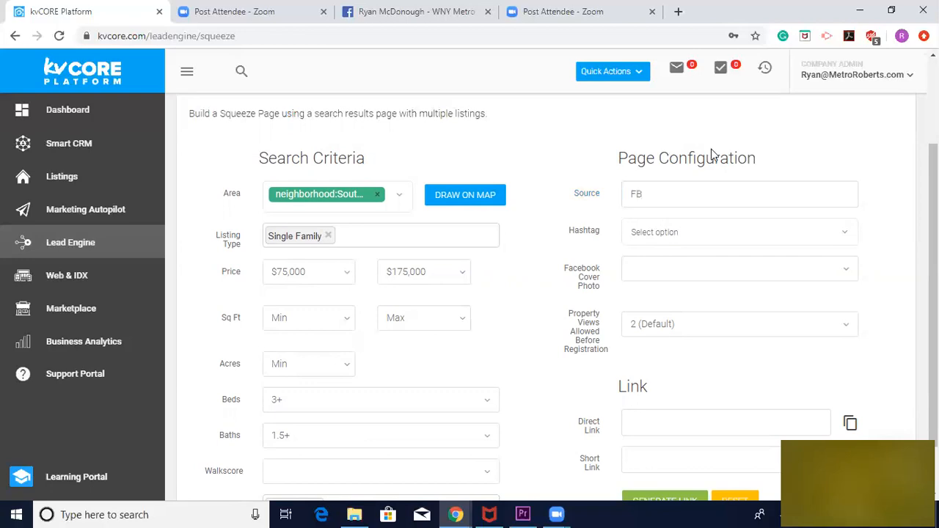
# Add the existing SouthBuffalo hashtag and a new Midsize hashtag to the page configuration
pyautogui.click(633, 232)
pyautogui.write('South')
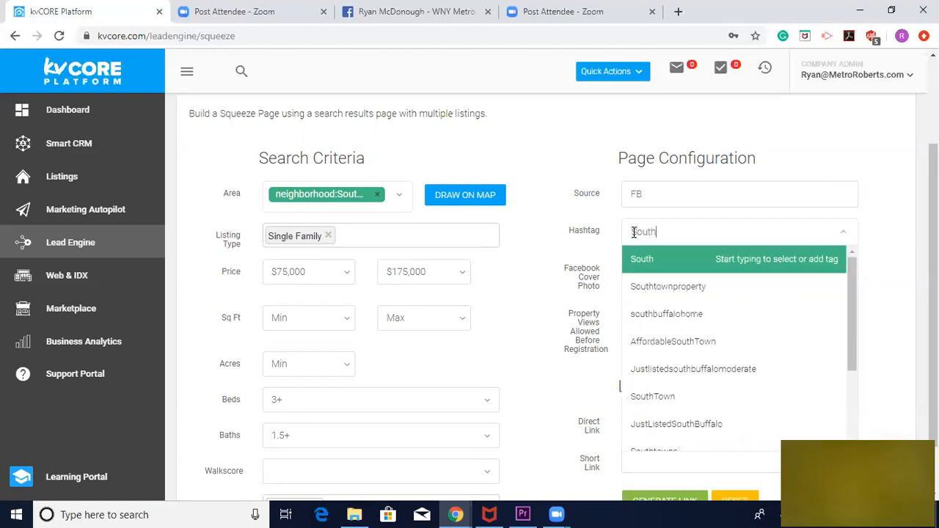
pyautogui.write('Buffalo')
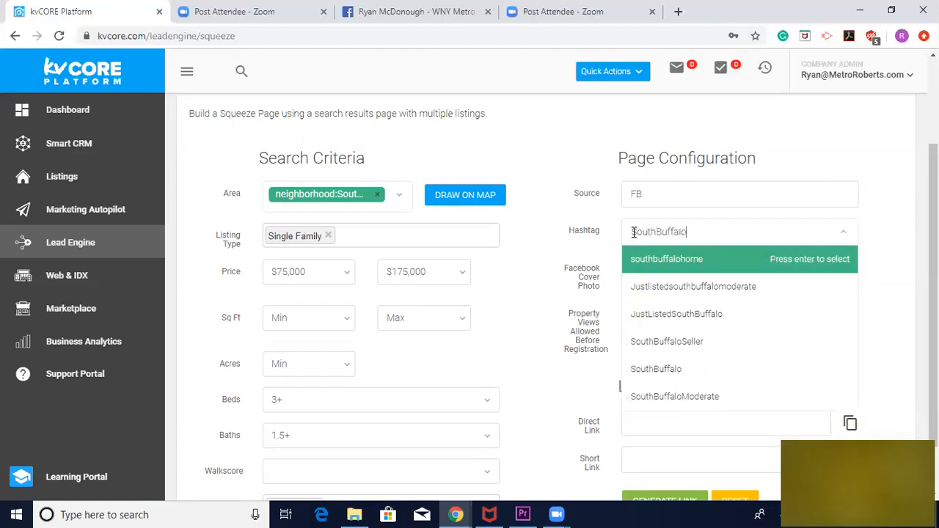
pyautogui.click(671, 369)
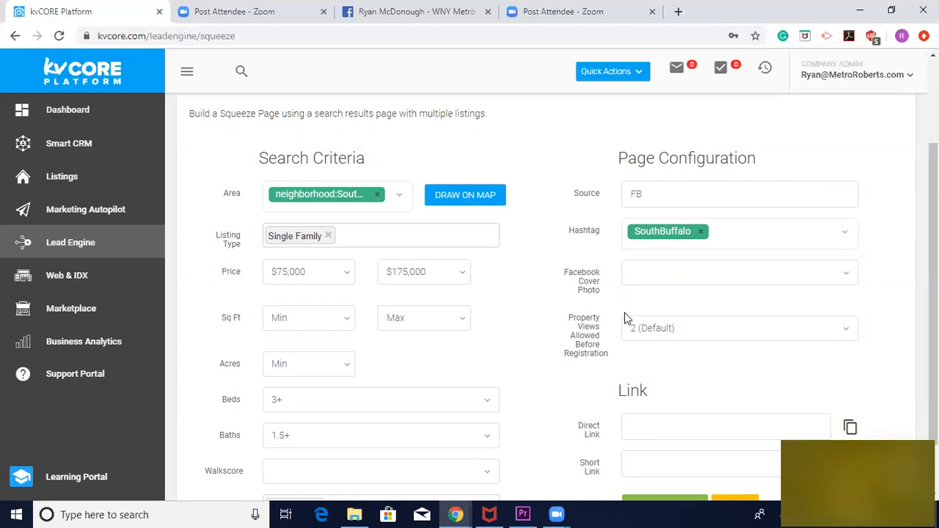
pyautogui.click(765, 231)
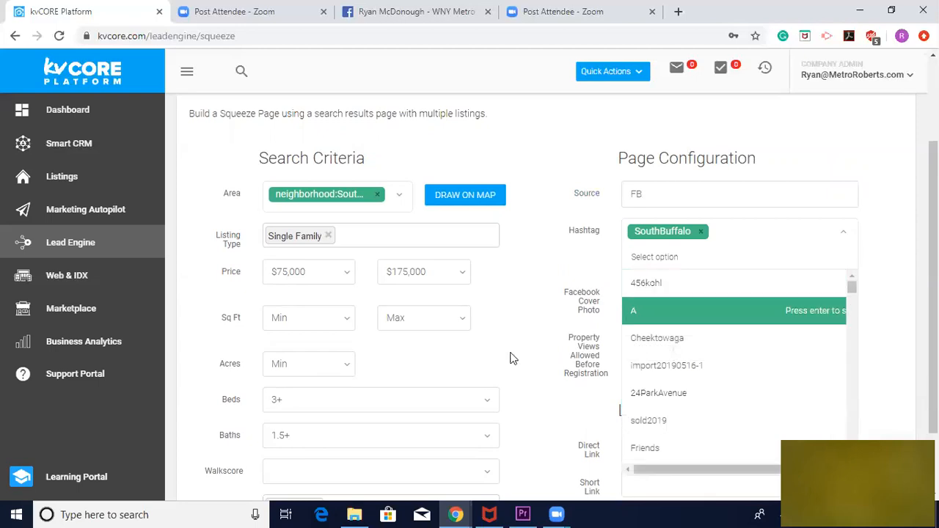
pyautogui.scroll(-1, 512, 358)
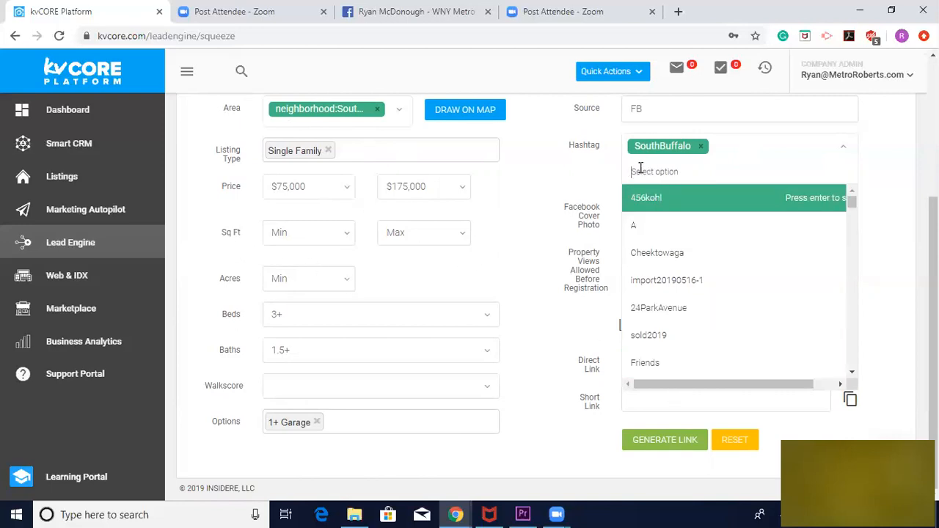
pyautogui.write('Midsize')
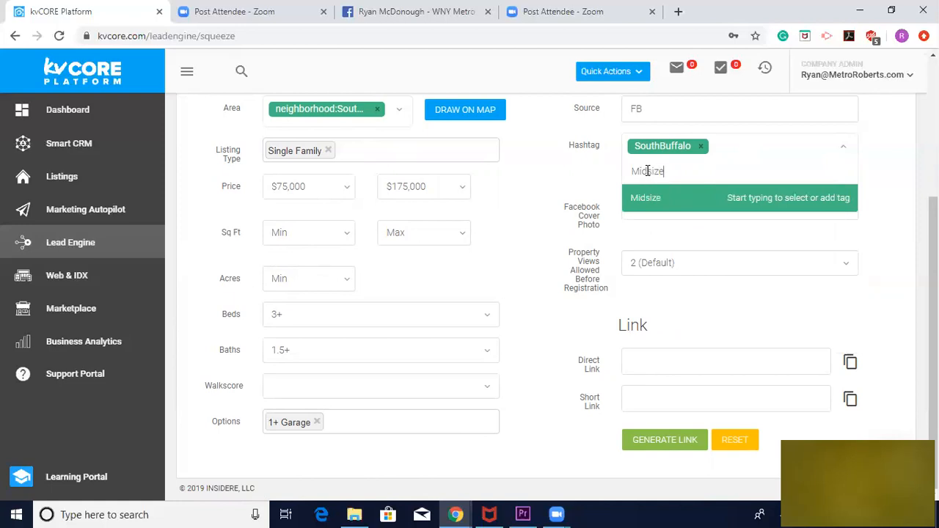
pyautogui.press('Return')
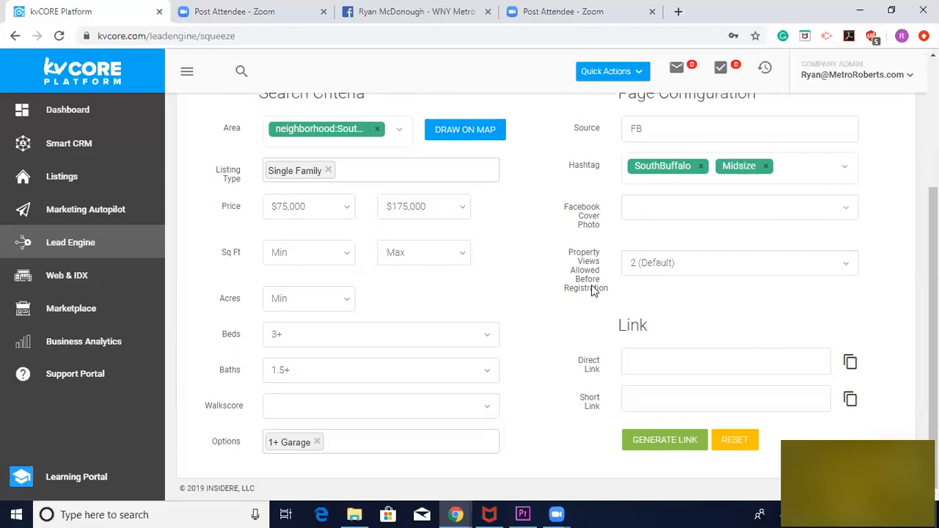
# Set the Facebook cover photo to Use Listings From Search Results and the property views allowed before registration to 2 (Default)
pyautogui.scroll(2, 592, 286)
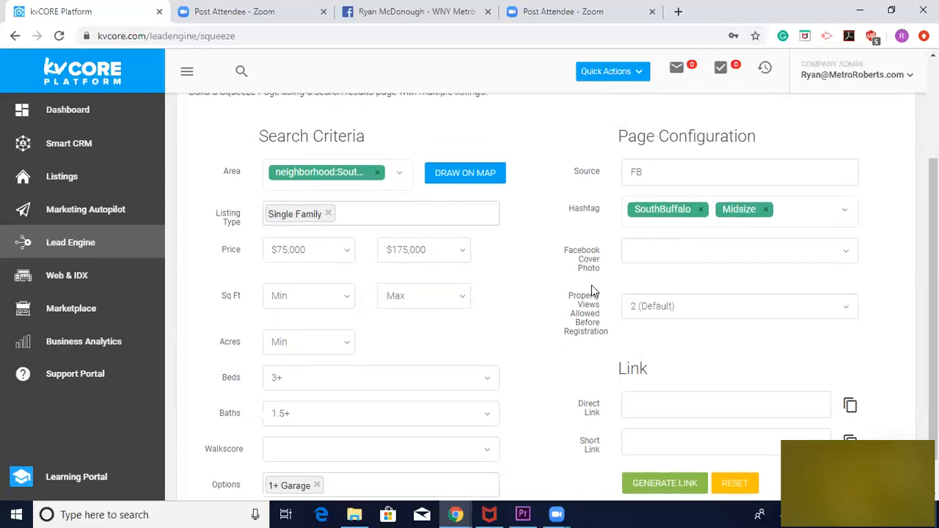
pyautogui.scroll(-1, 591, 285)
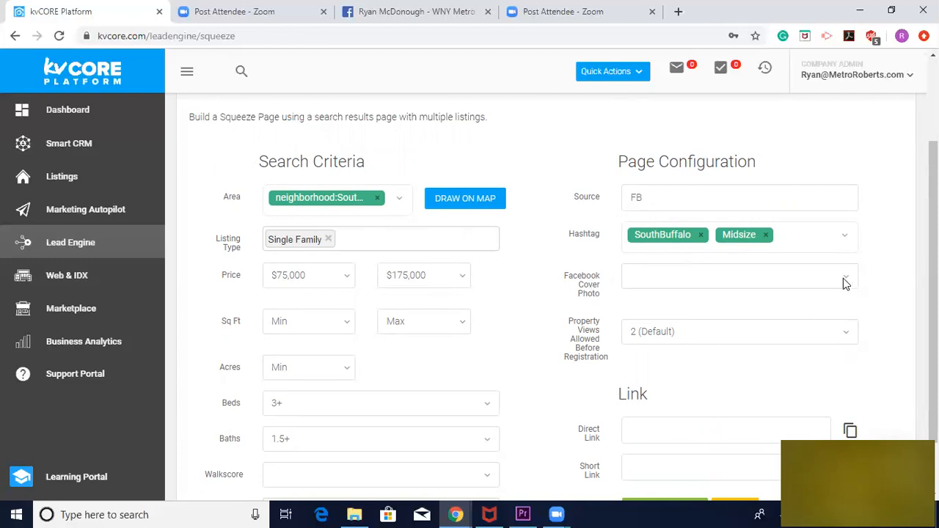
pyautogui.click(708, 281)
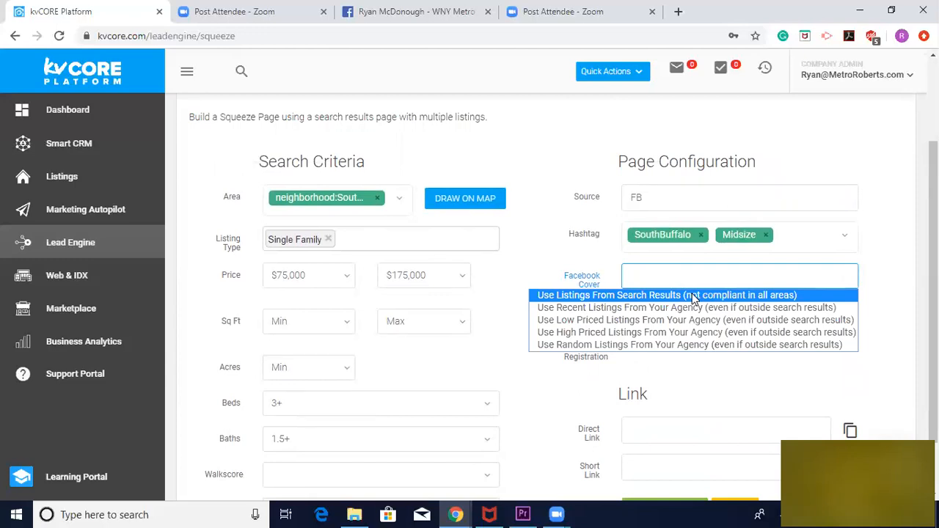
pyautogui.click(627, 298)
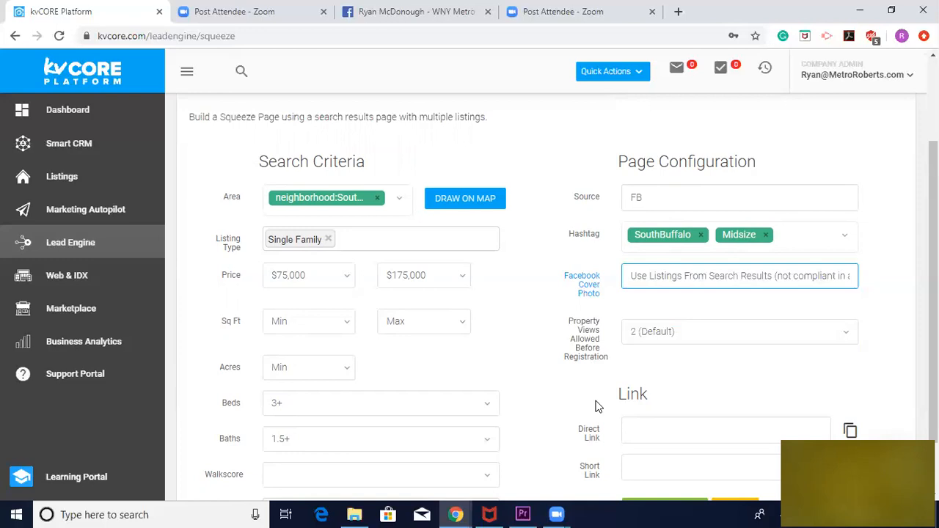
pyautogui.click(650, 332)
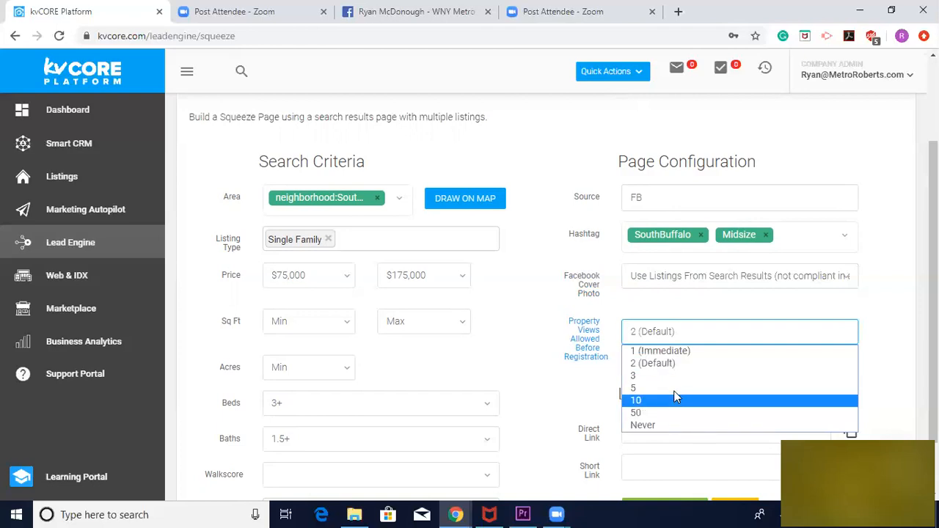
pyautogui.click(682, 363)
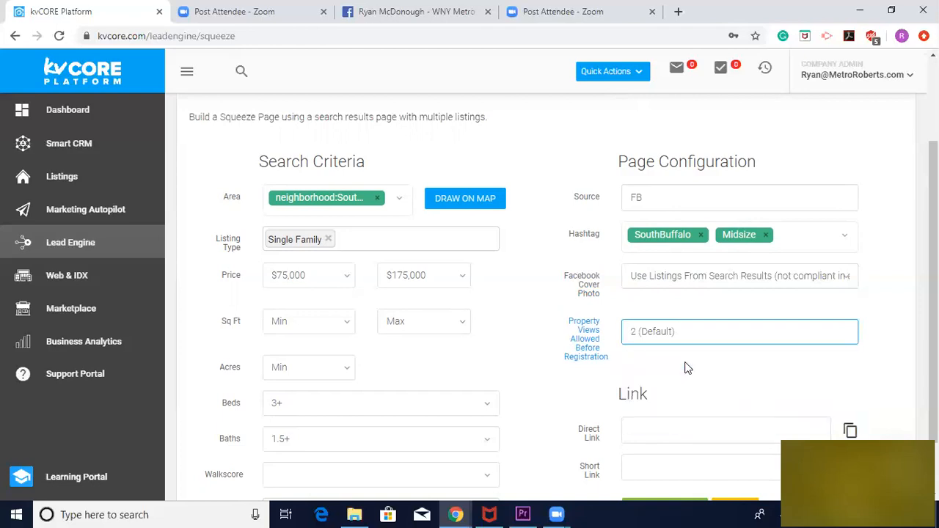
# Generate the direct and short links for the configured squeeze page
pyautogui.scroll(-1, 587, 374)
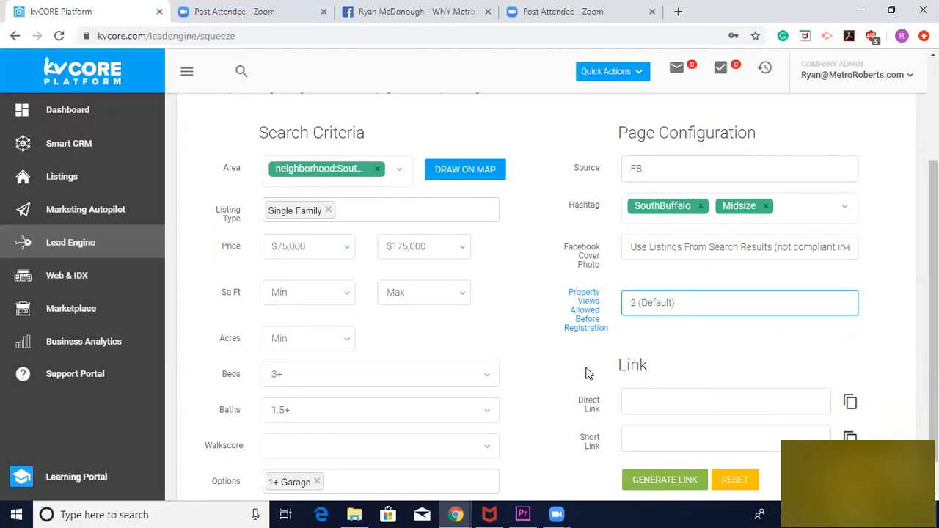
pyautogui.scroll(-1, 692, 359)
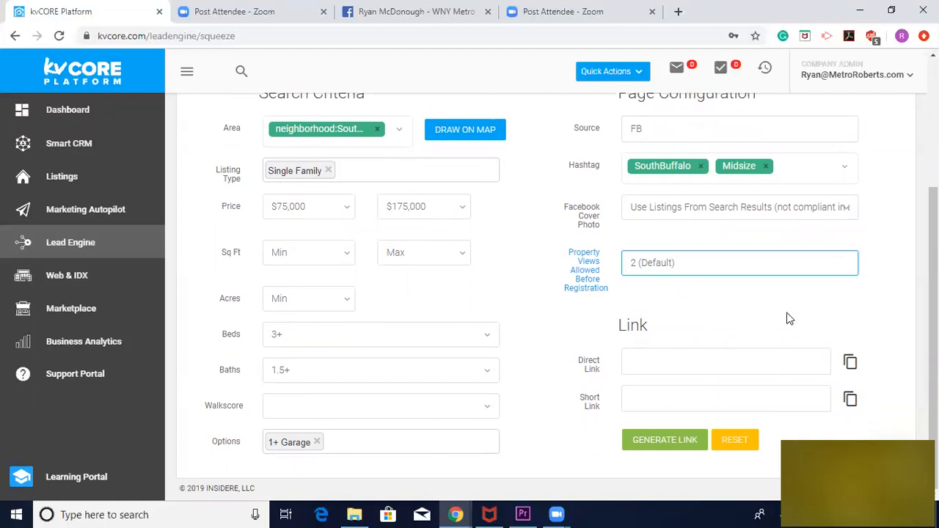
pyautogui.click(651, 447)
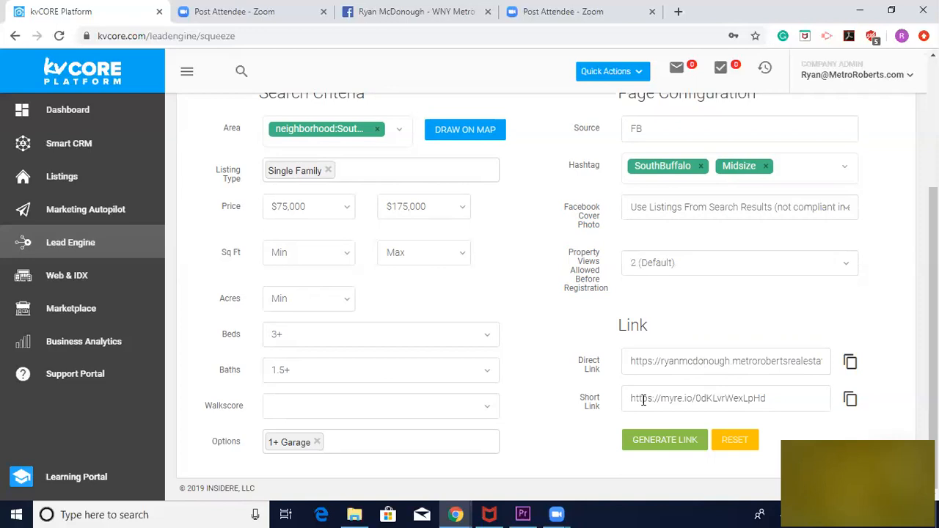
# Copy the squeeze page's direct link, open it in a new browser tab and review the South Buffalo search results page
pyautogui.click(850, 361)
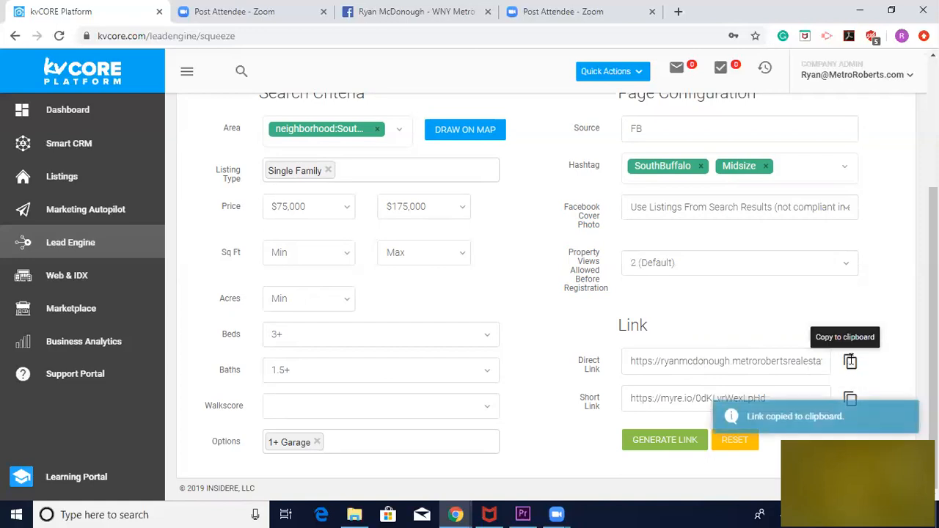
pyautogui.click(684, 364)
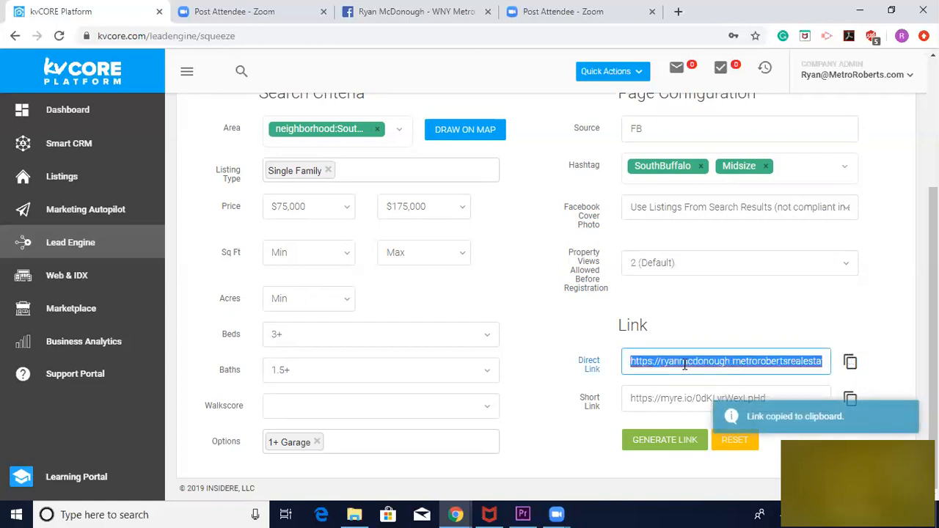
pyautogui.click(678, 11)
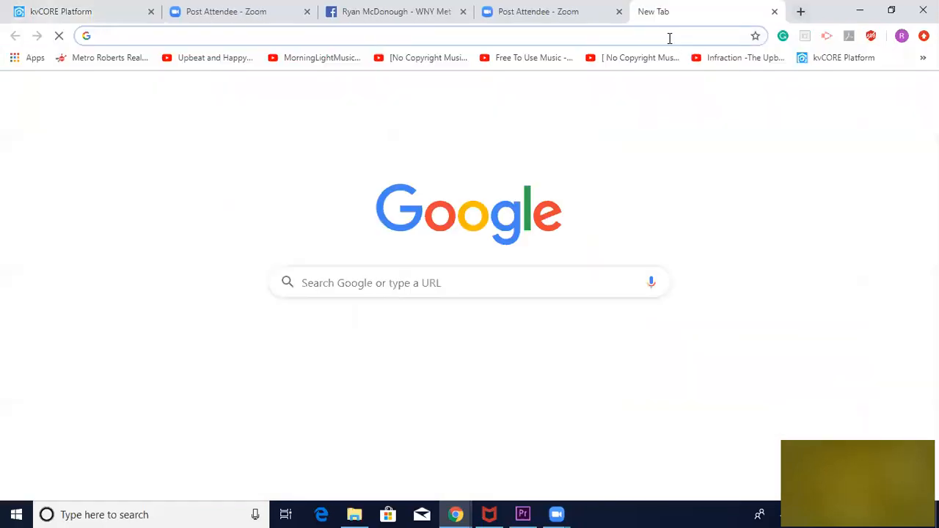
pyautogui.hotkey('ctrl', 'v')
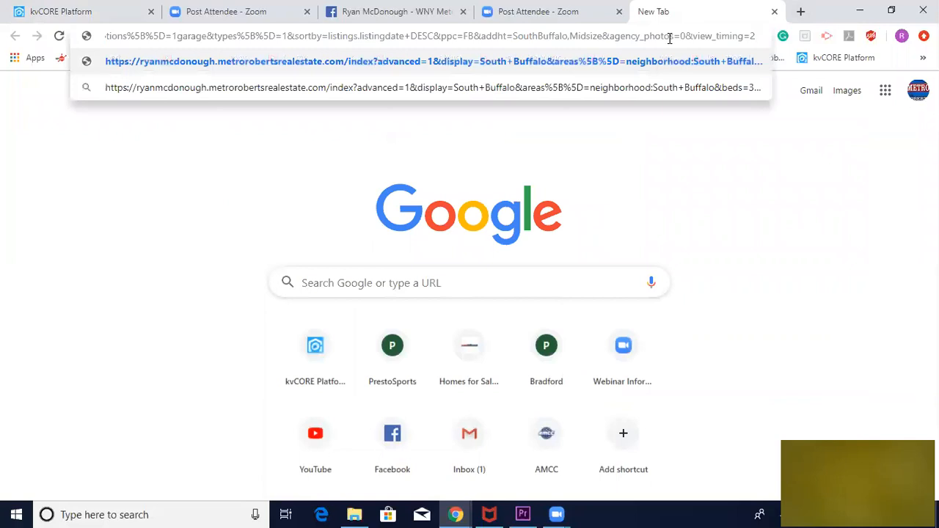
pyautogui.press('Return')
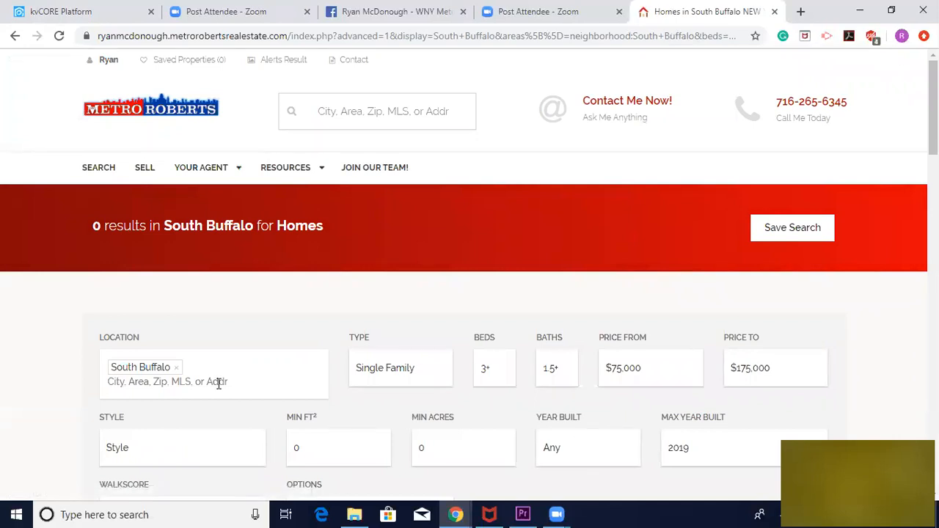
pyautogui.scroll(-3, 217, 384)
pyautogui.scroll(-4, 217, 384)
pyautogui.scroll(6, 217, 384)
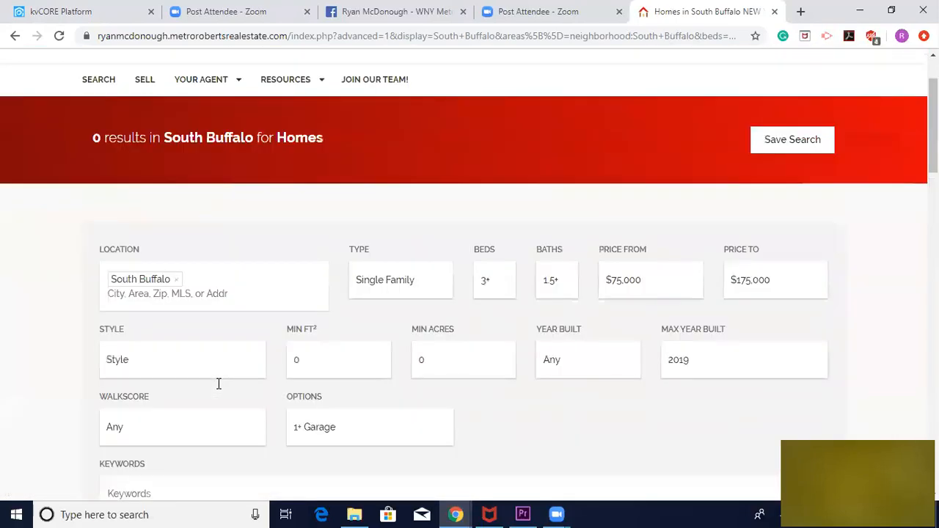
pyautogui.scroll(1, 218, 384)
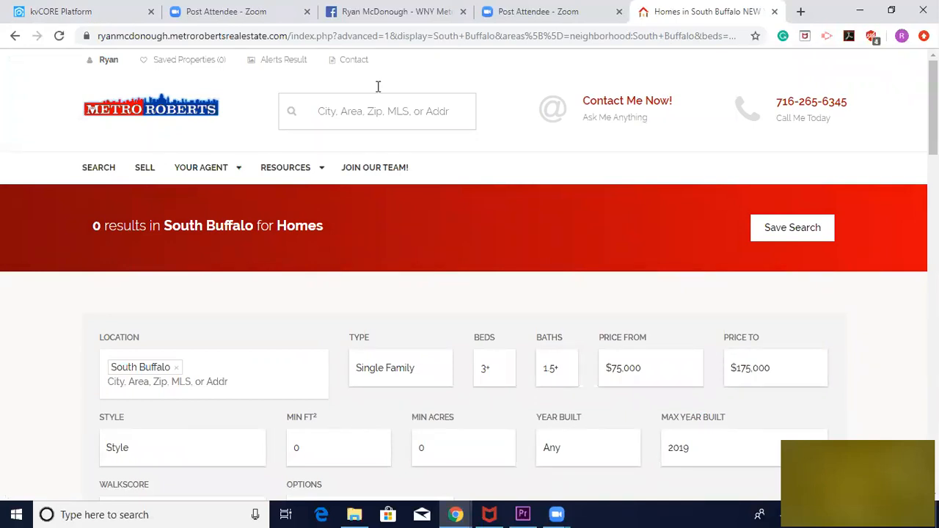
# Return to the kvCORE squeeze page form and replace the South Buffalo neighborhood area with zip code 14220
pyautogui.click(87, 17)
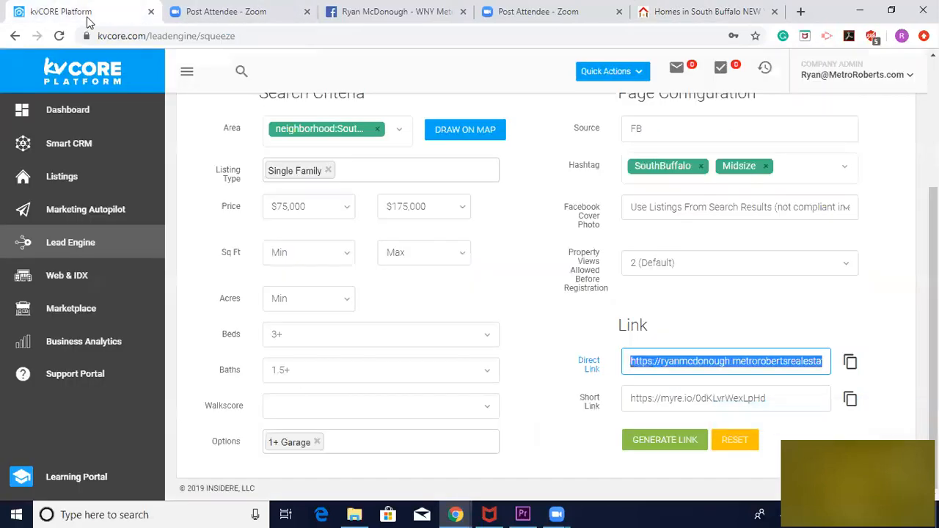
pyautogui.click(377, 129)
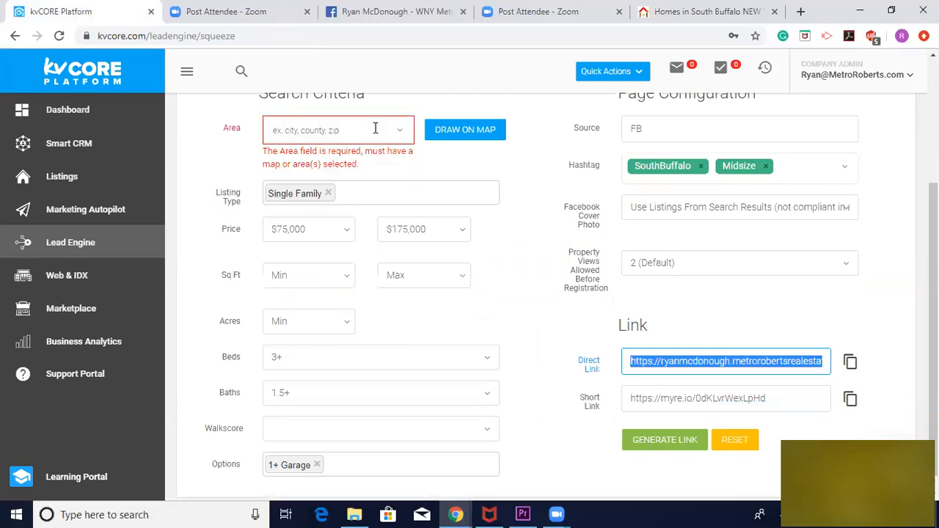
pyautogui.click(374, 128)
pyautogui.write('14220')
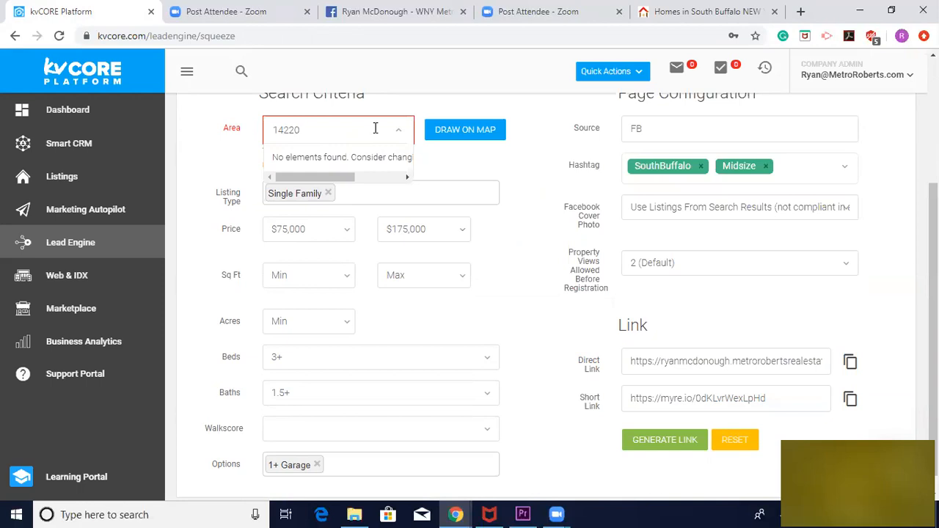
pyautogui.click(285, 157)
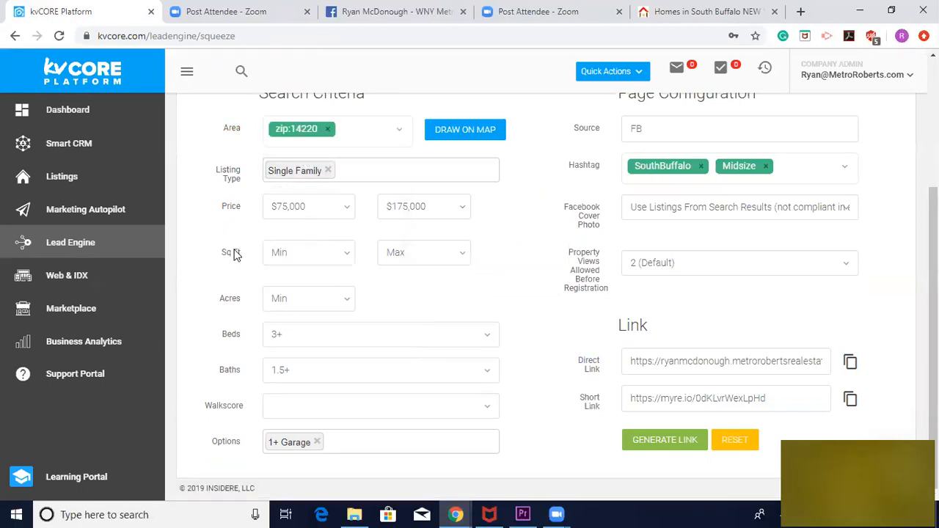
# Regenerate the squeeze page links for the changed area and copy the direct link
pyautogui.scroll(1, 234, 254)
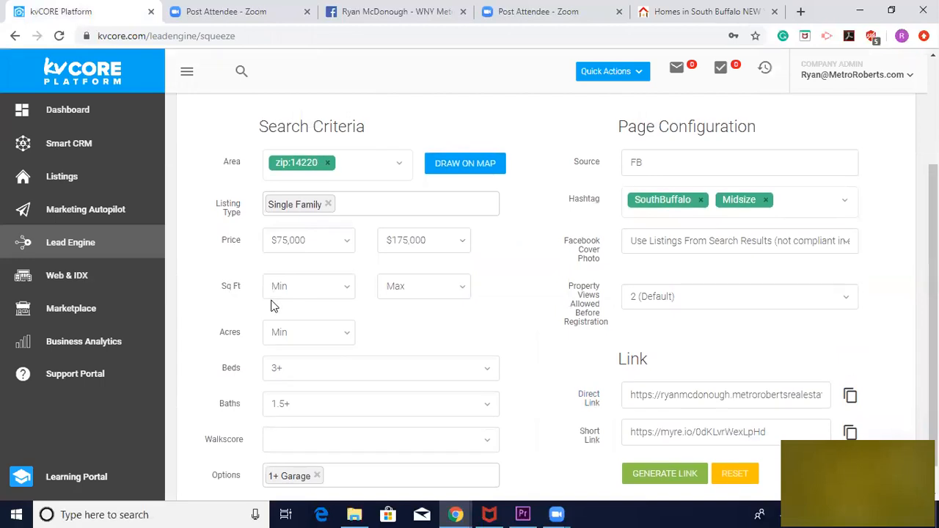
pyautogui.scroll(-1, 272, 303)
pyautogui.click(660, 440)
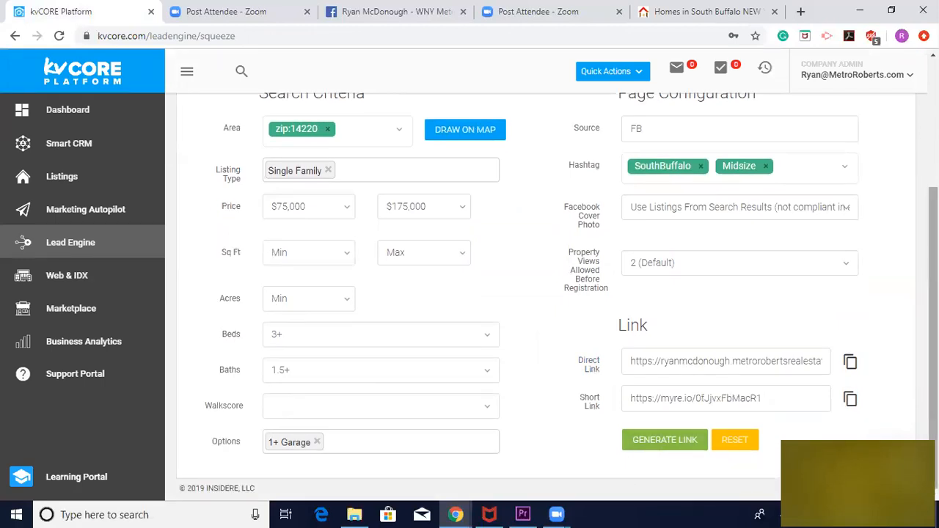
pyautogui.click(850, 360)
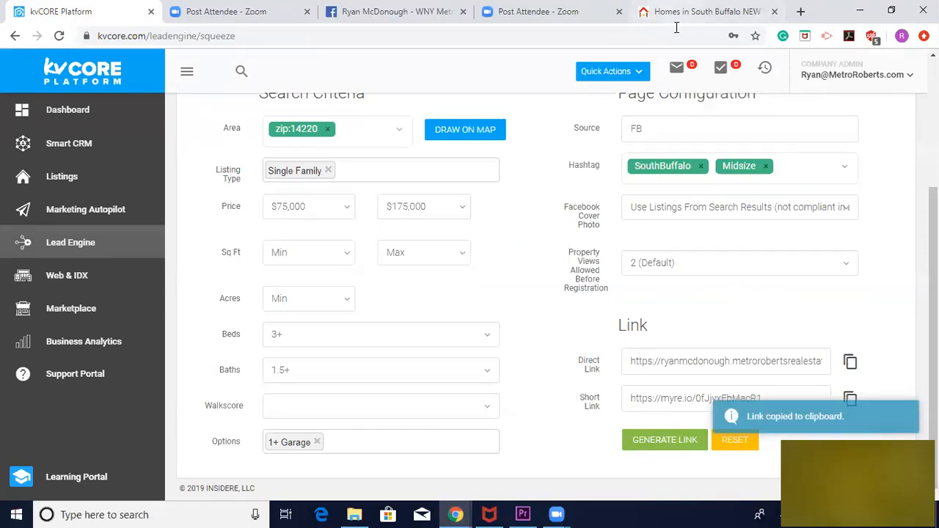
# Load the newly copied direct link in the browser tab holding the South Buffalo results page
pyautogui.click(689, 11)
pyautogui.doubleClick(635, 36)
pyautogui.click(636, 37)
pyautogui.hotkey('ctrl', 'a')
pyautogui.press('BackSpace')
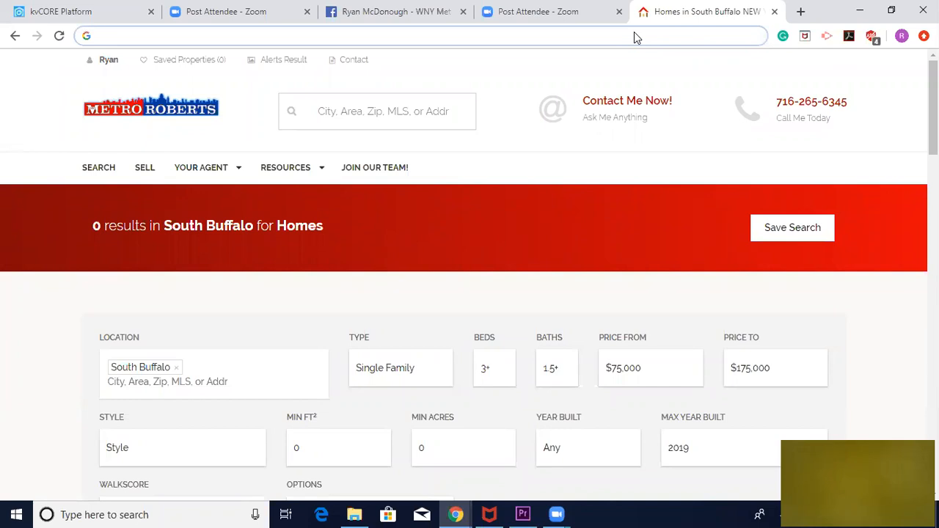
pyautogui.hotkey('ctrl', 'v')
pyautogui.press('Return')
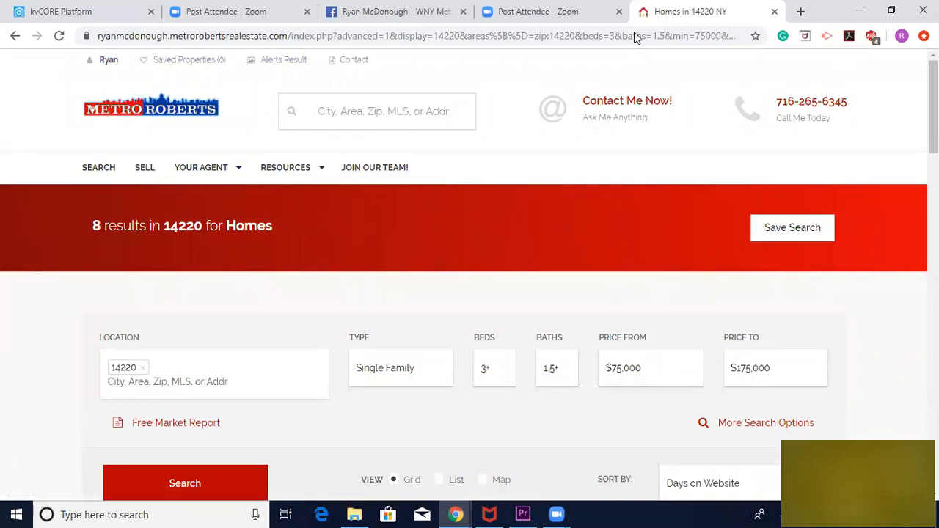
# Examine the 14220 results page, including the property listings, the listing categories and the area statistics
pyautogui.scroll(-5, 319, 255)
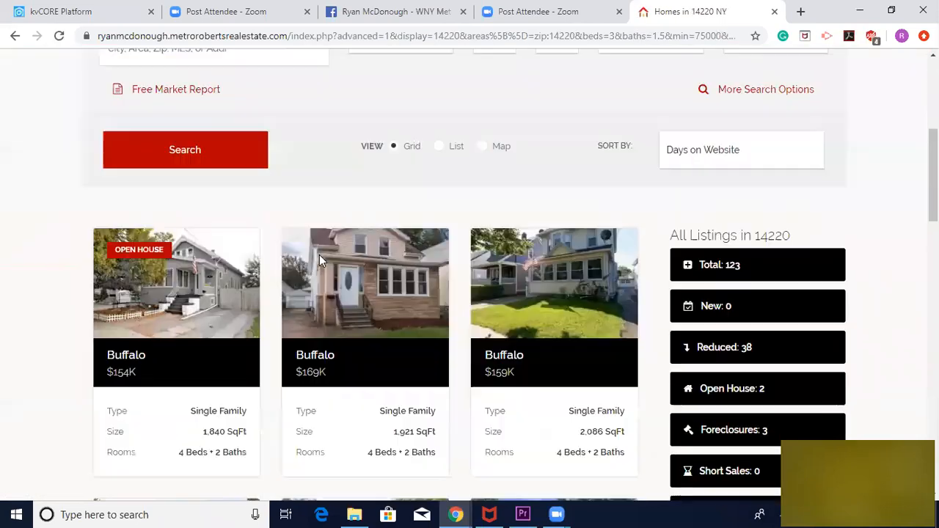
pyautogui.scroll(-1, 319, 254)
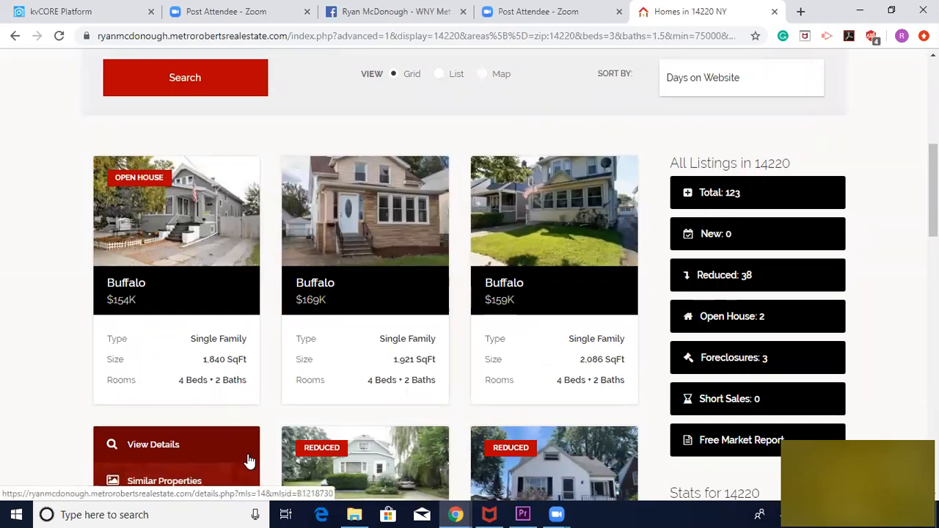
pyautogui.scroll(-1, 249, 460)
pyautogui.scroll(2, 248, 457)
pyautogui.moveTo(330, 274)
pyautogui.scroll(-9, 336, 373)
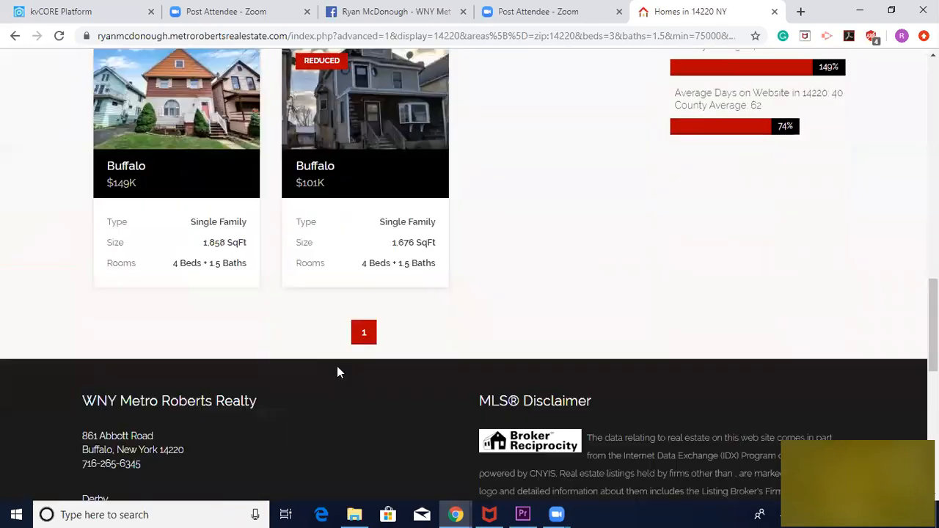
pyautogui.scroll(2, 651, 209)
pyautogui.scroll(2, 652, 209)
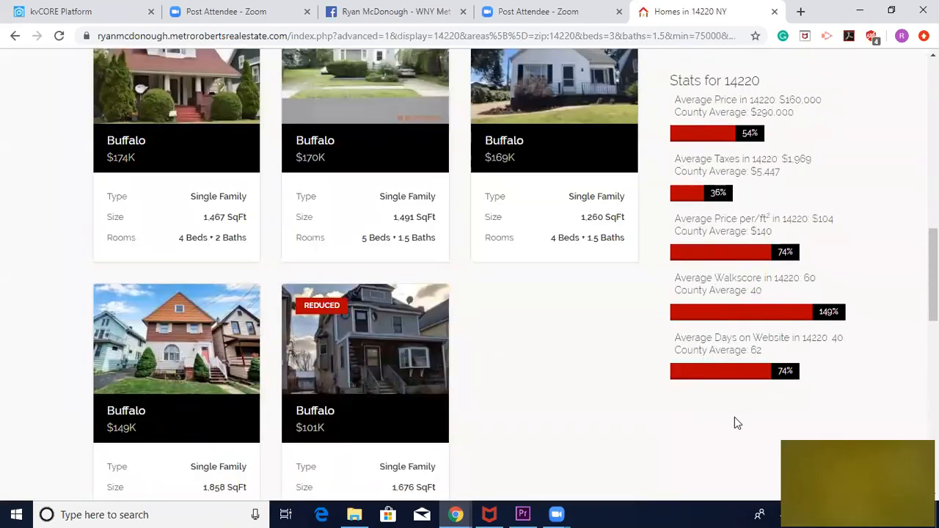
pyautogui.scroll(1, 735, 416)
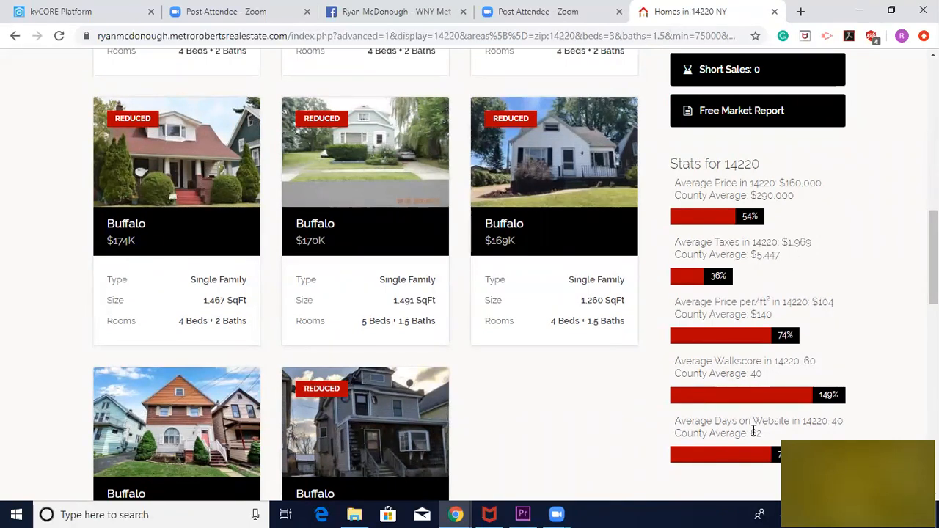
pyautogui.scroll(2, 754, 431)
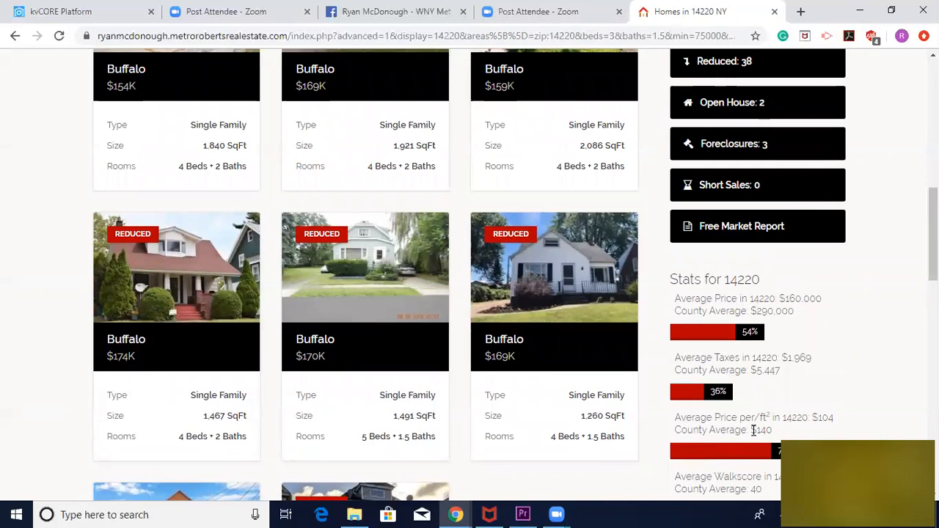
pyautogui.scroll(2, 752, 430)
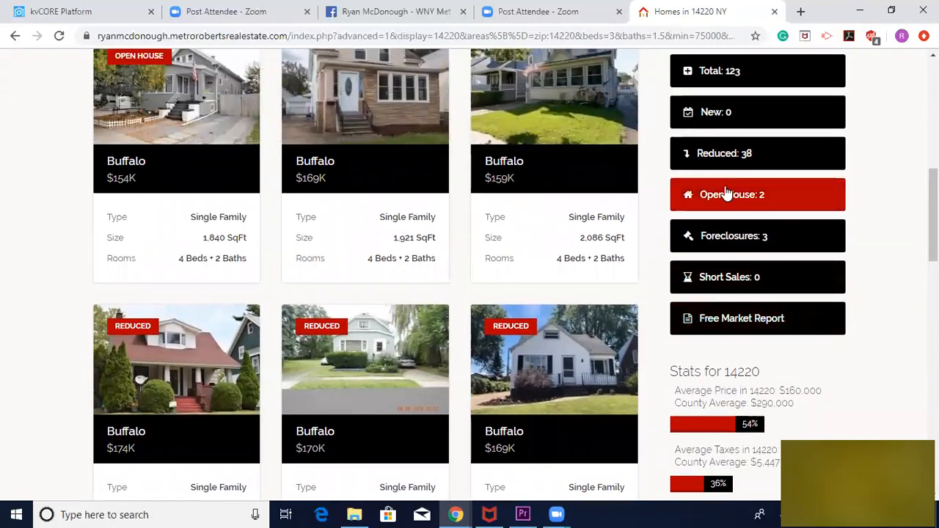
pyautogui.scroll(2, 719, 370)
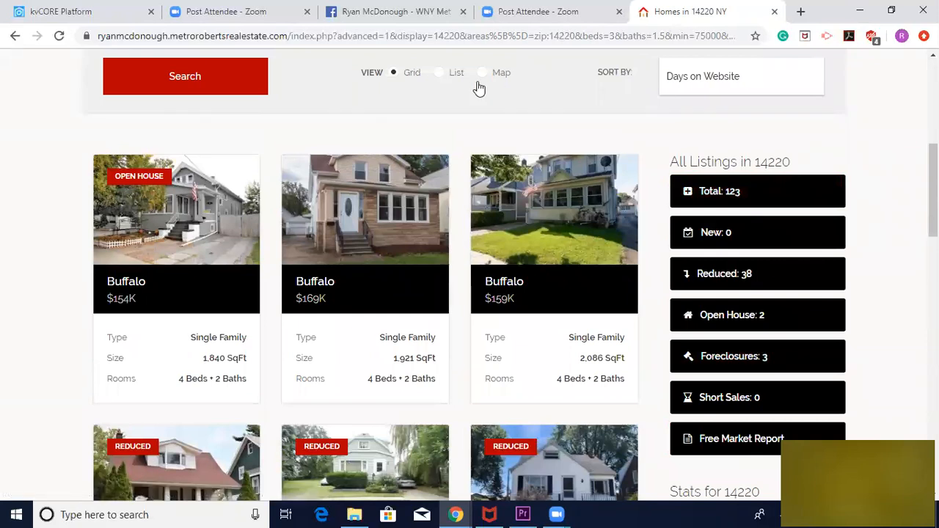
pyautogui.scroll(4, 473, 88)
# Copy the full web address of the 14220 results page
pyautogui.click(439, 37)
pyautogui.rightClick(439, 38)
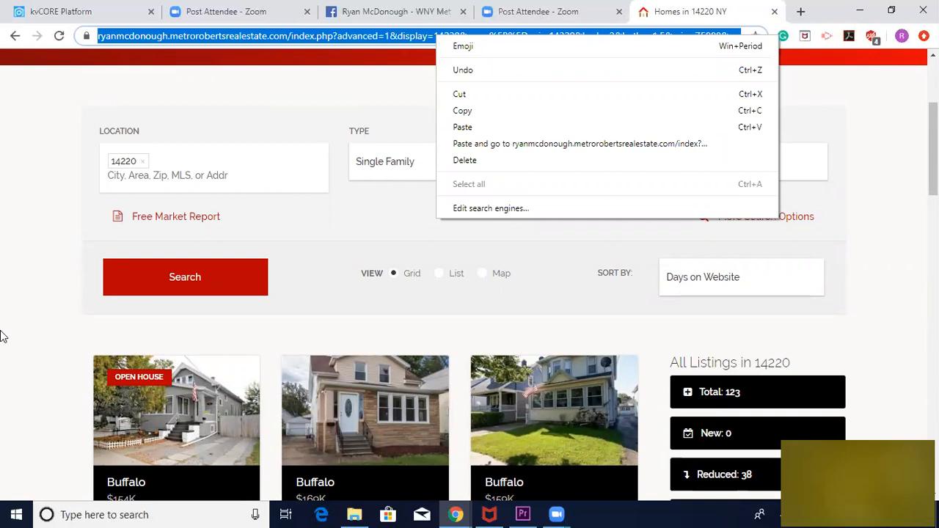
pyautogui.click(92, 314)
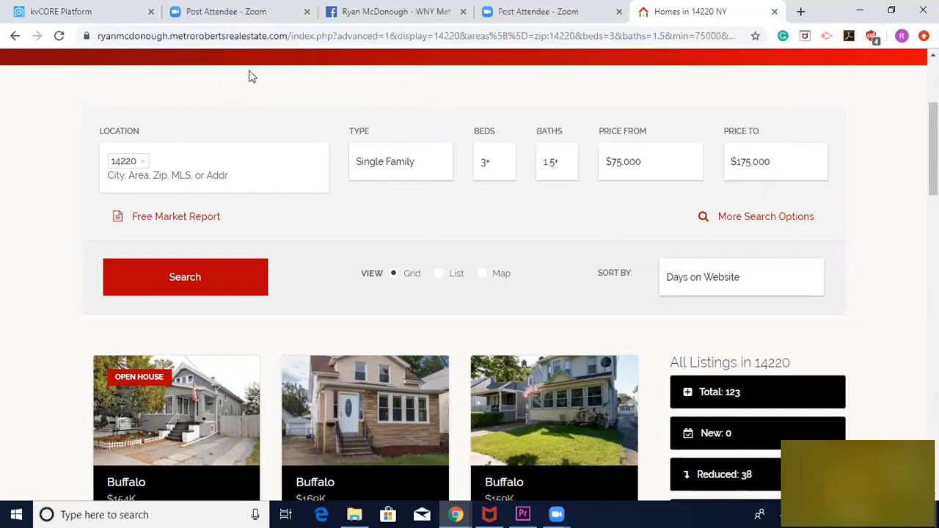
pyautogui.doubleClick(249, 38)
pyautogui.tripleClick(248, 38)
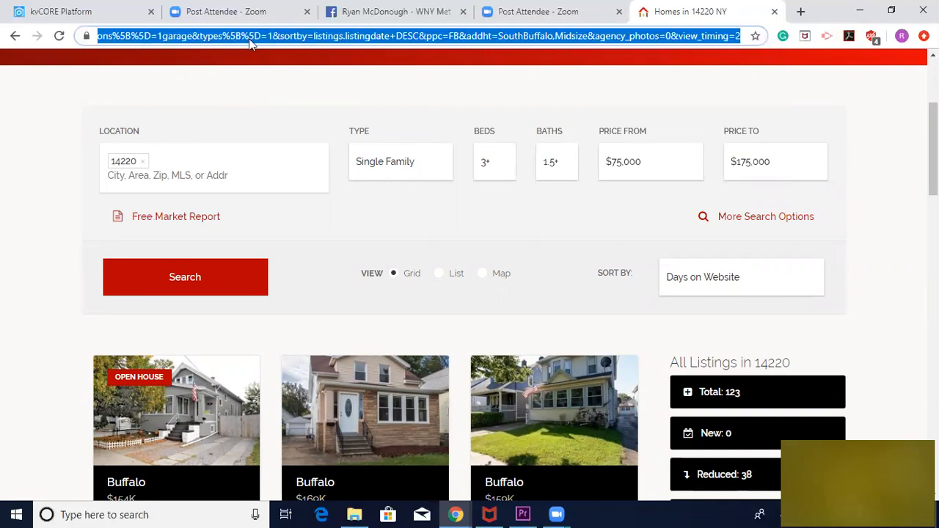
# Switch to the Facebook business page and paste the copied results page link into a new post
pyautogui.click(344, 16)
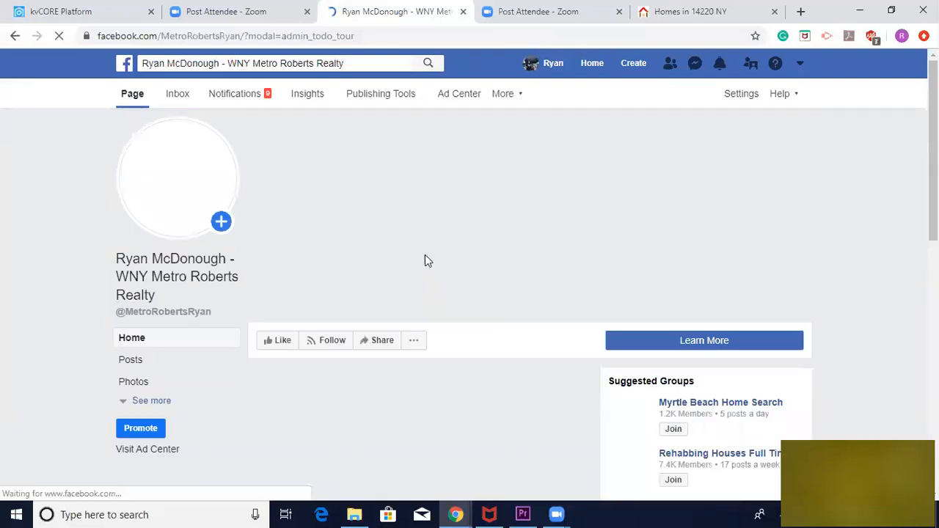
pyautogui.scroll(-2, 495, 336)
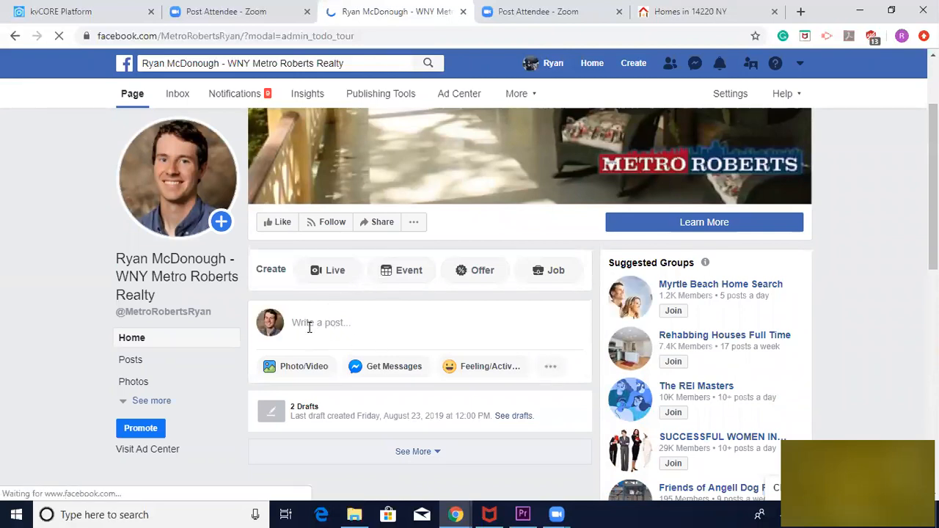
pyautogui.click(364, 313)
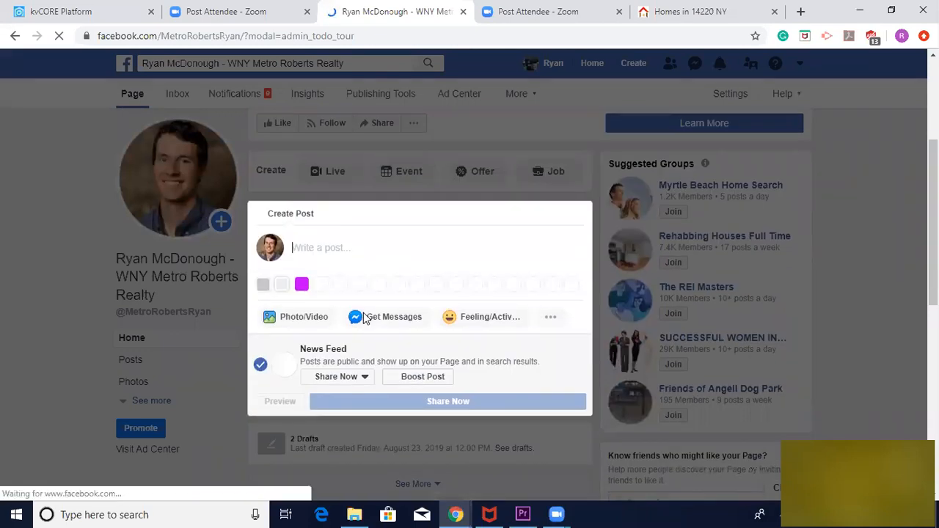
pyautogui.hotkey('ctrl', 'v')
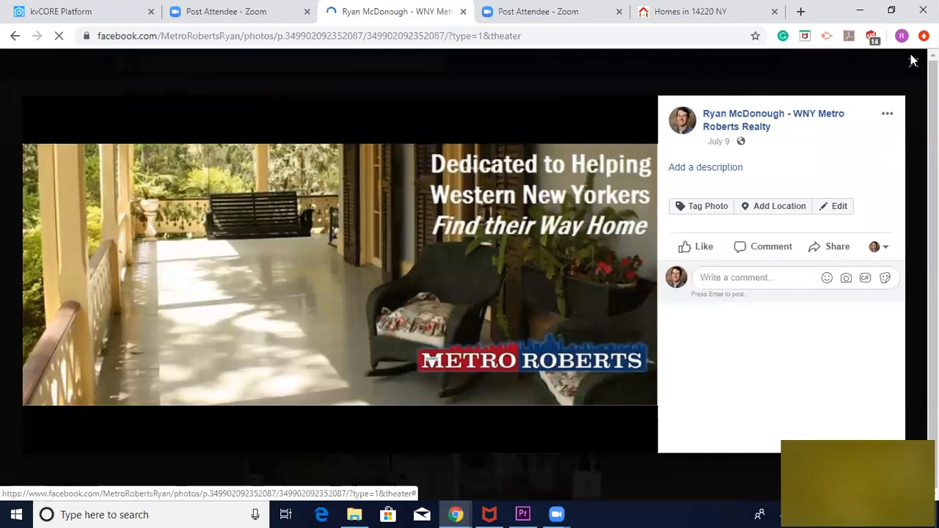
pyautogui.click(912, 60)
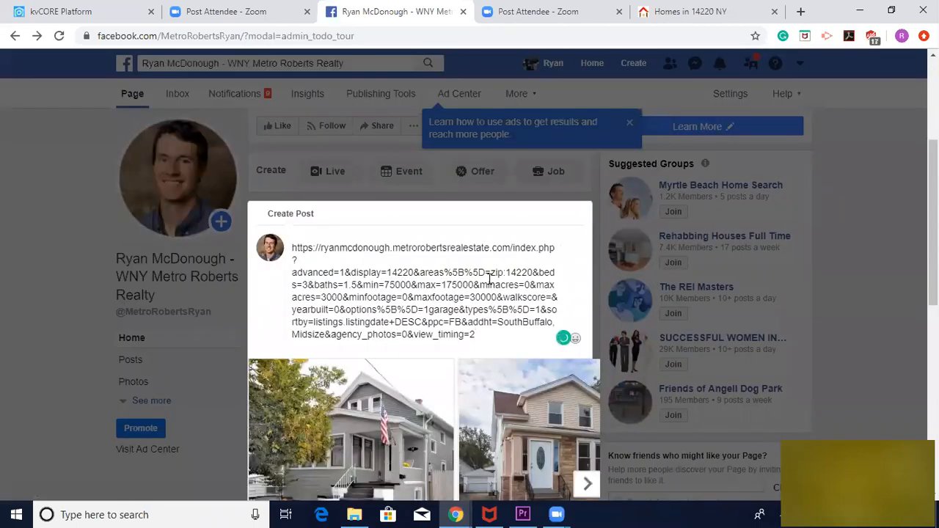
# Look through the carousel of property photos in the Facebook post's link preview
pyautogui.scroll(-2, 488, 278)
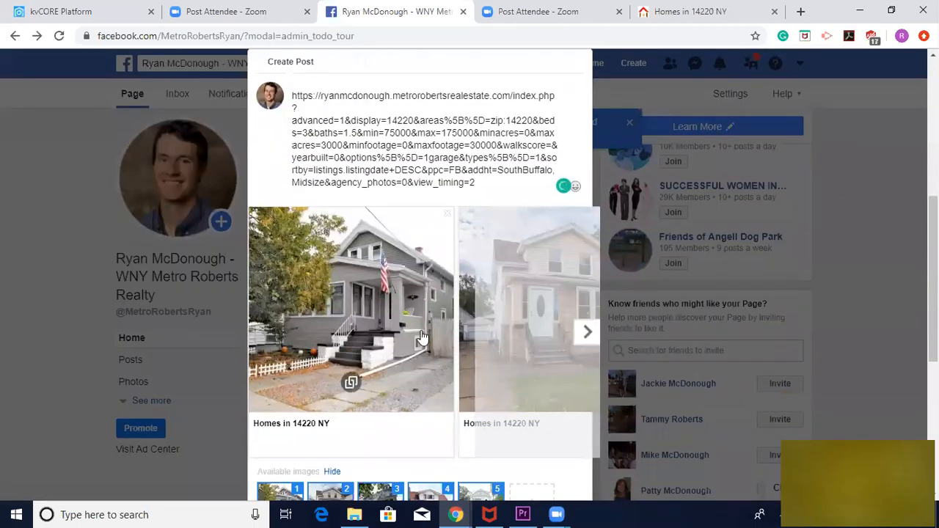
pyautogui.click(587, 332)
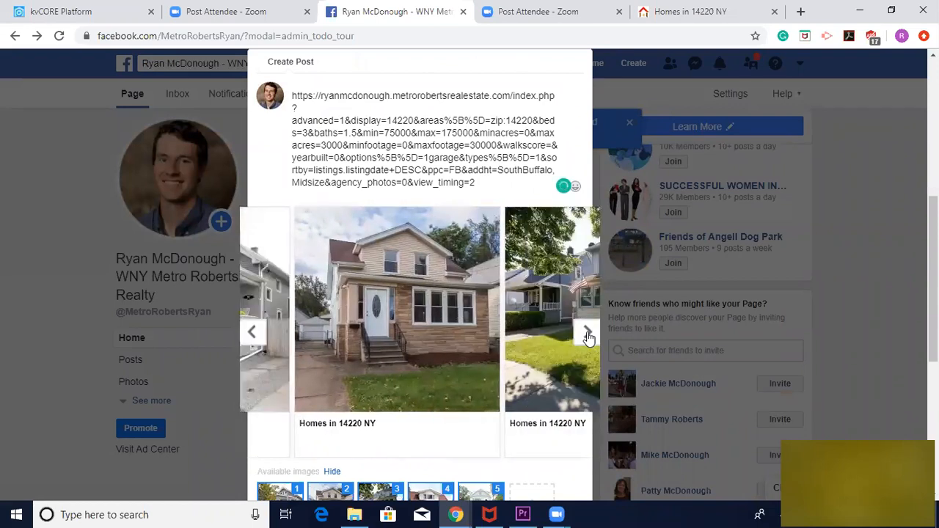
pyautogui.click(587, 332)
pyautogui.click(588, 332)
pyautogui.click(588, 332)
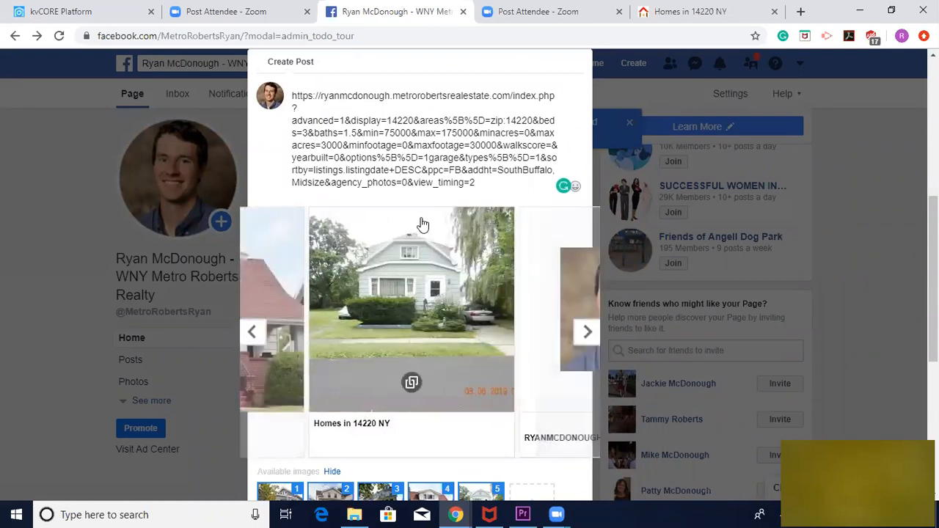
# Return the link preview's photo carousel to its first property photo
pyautogui.click(251, 331)
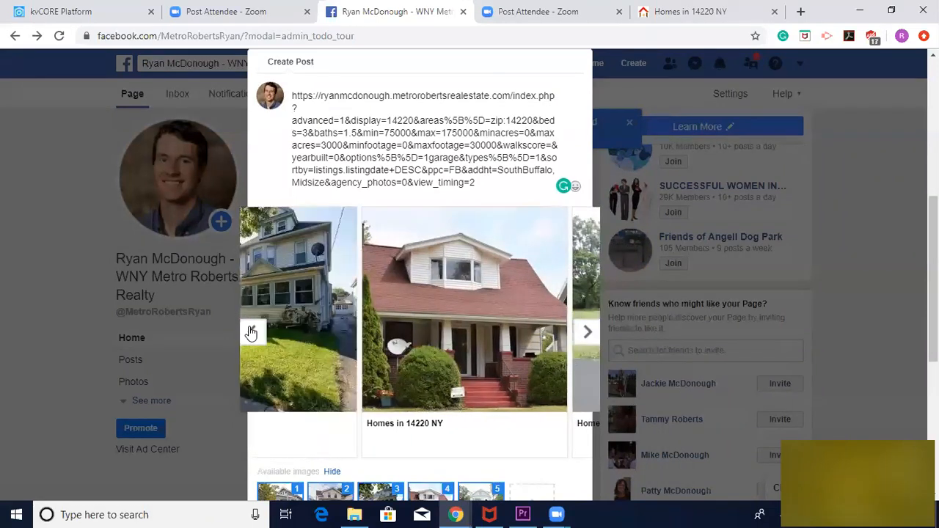
pyautogui.click(250, 332)
pyautogui.click(251, 331)
pyautogui.click(251, 332)
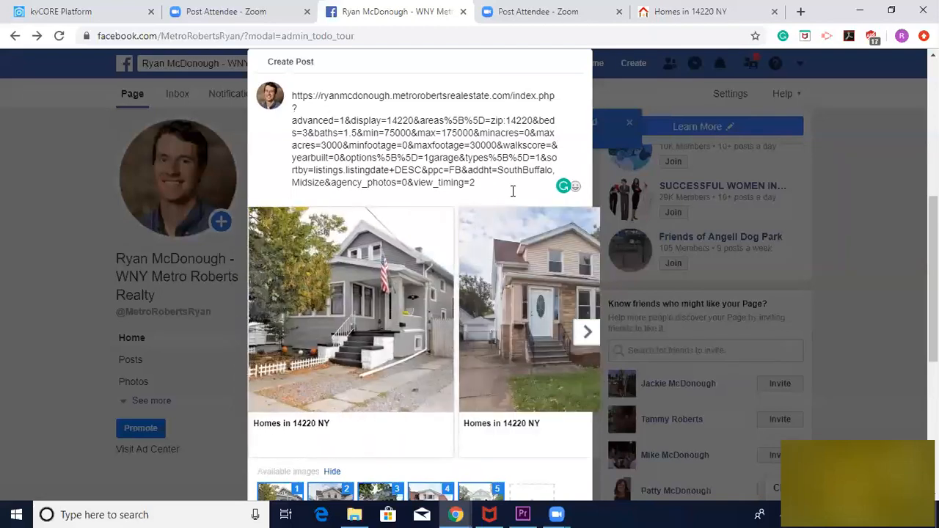
# Replace the pasted link in the post text with "Check out these homes in South Buffalo for under $175,000!"
pyautogui.moveTo(498, 185); pyautogui.dragTo(288, 97)
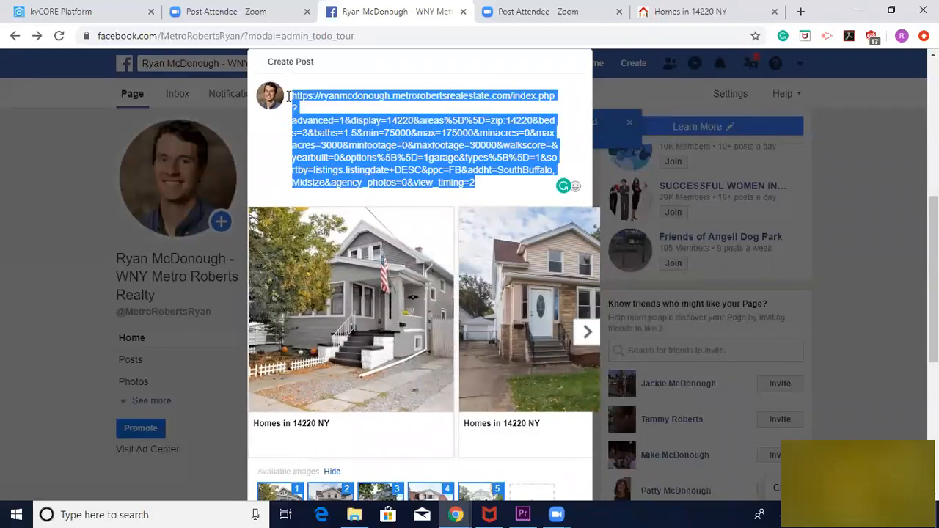
pyautogui.press('BackSpace')
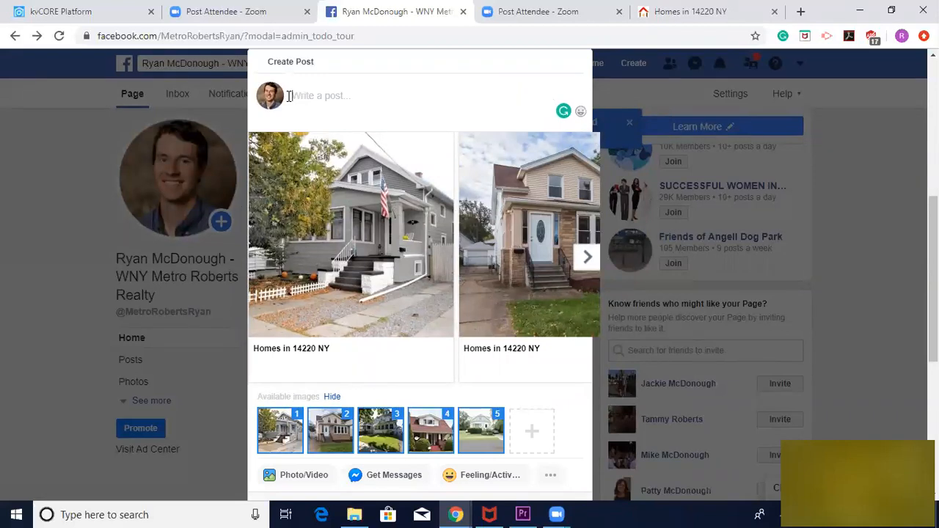
pyautogui.write('Check out these g')
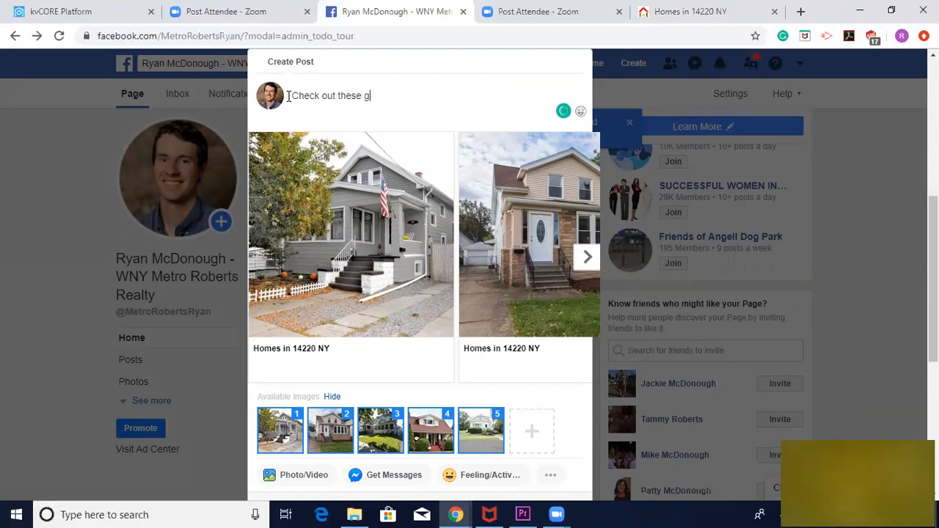
pyautogui.write('ome')
pyautogui.press('BackSpace')
pyautogui.press('BackSpace')
pyautogui.press('BackSpace')
pyautogui.press('BackSpace')
pyautogui.write('home s in South BUffalo for')
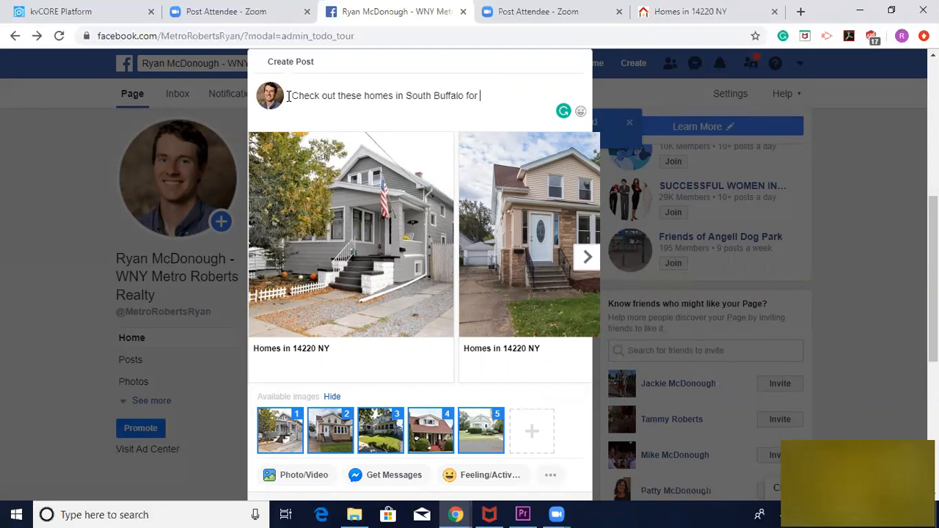
pyautogui.write('und')
pyautogui.write('000!')
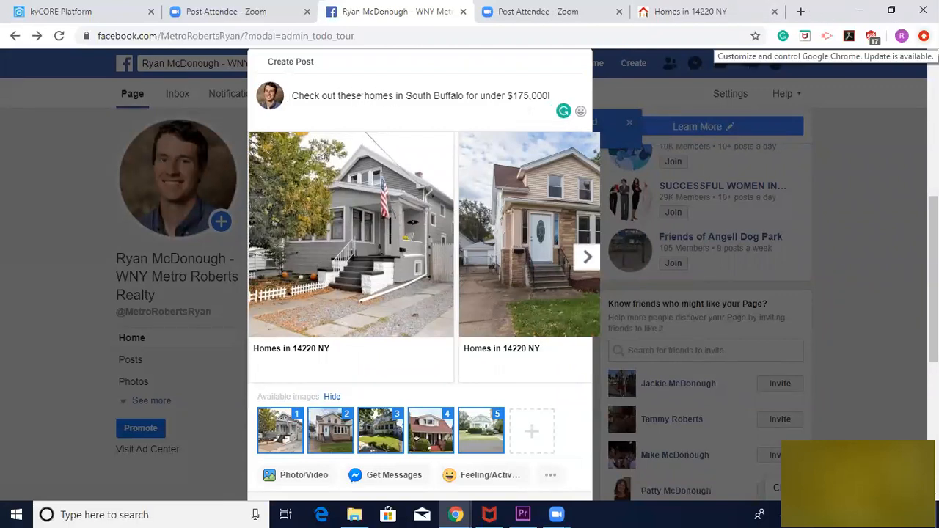
# Open a new incognito window and load the copied 14220 results page link in it
pyautogui.click(924, 36)
pyautogui.click(800, 111)
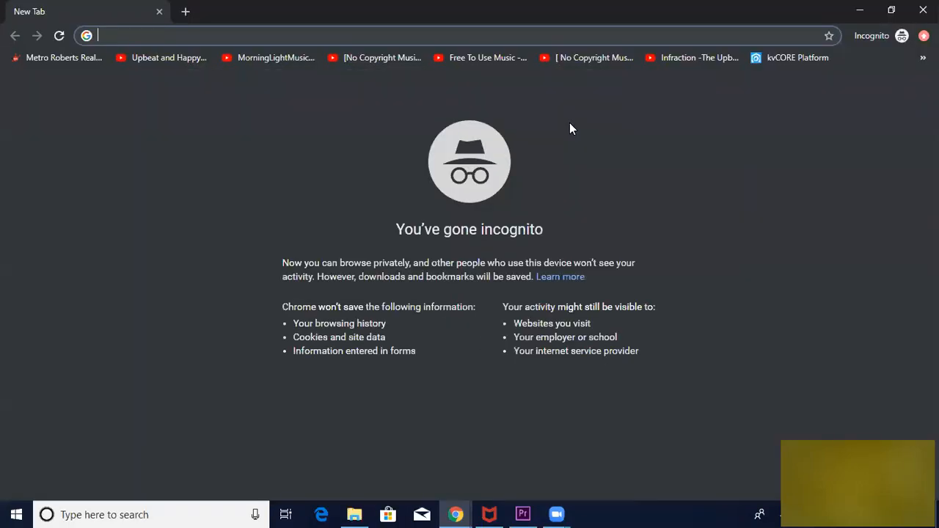
pyautogui.hotkey('ctrl', 'v')
pyautogui.press('Return')
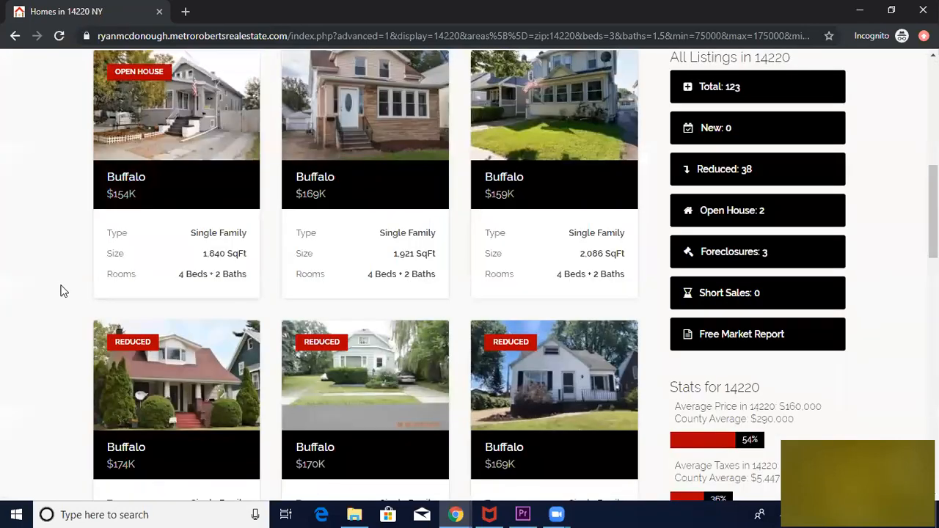
# Open the details of the reduced $174K Buffalo listing and browse its property photos
pyautogui.scroll(-3, 63, 289)
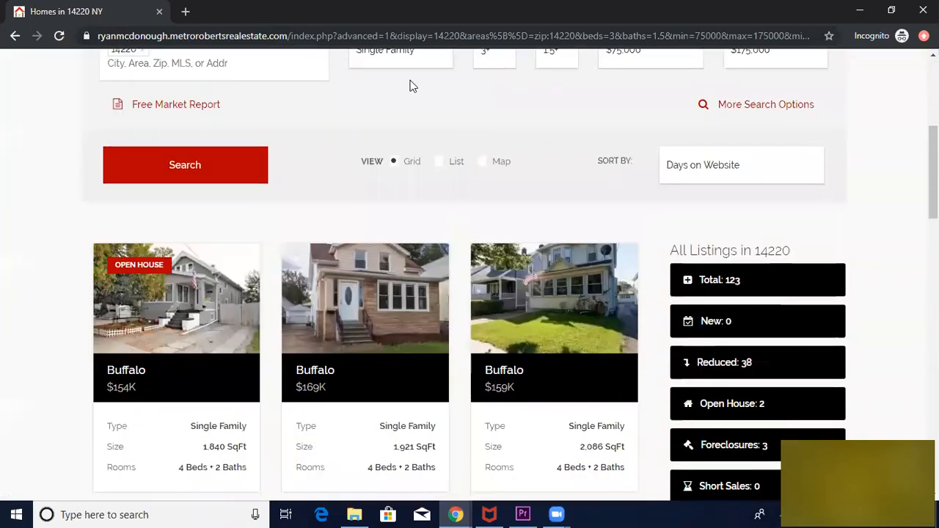
pyautogui.scroll(-3, 2, 325)
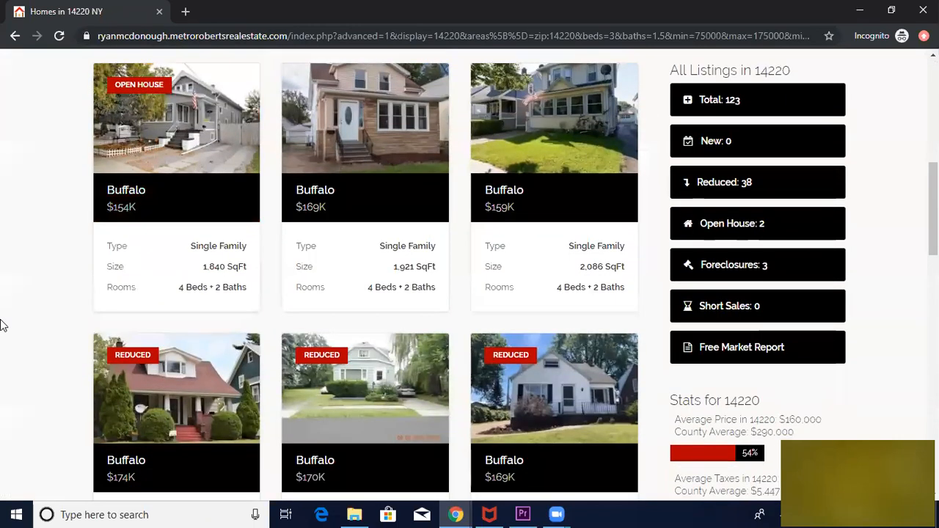
pyautogui.scroll(-2, 2, 325)
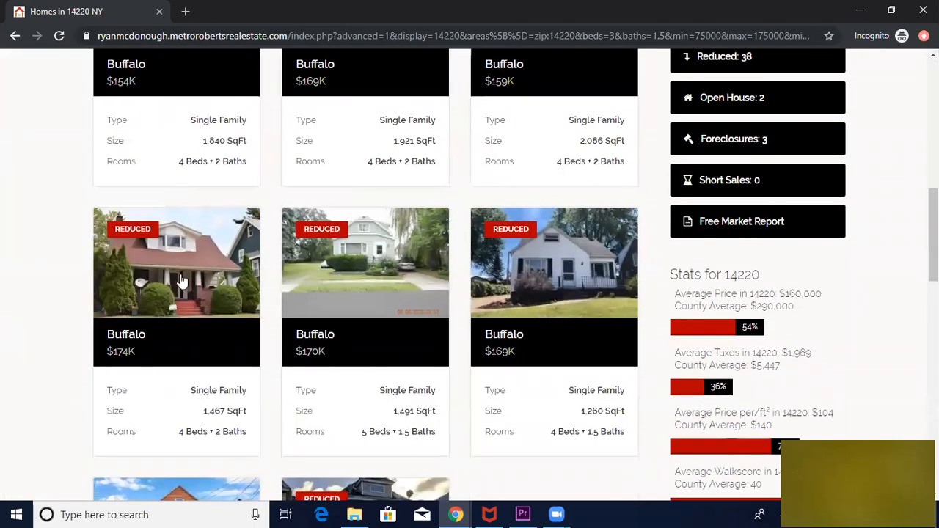
pyautogui.moveTo(167, 400)
pyautogui.click(146, 227)
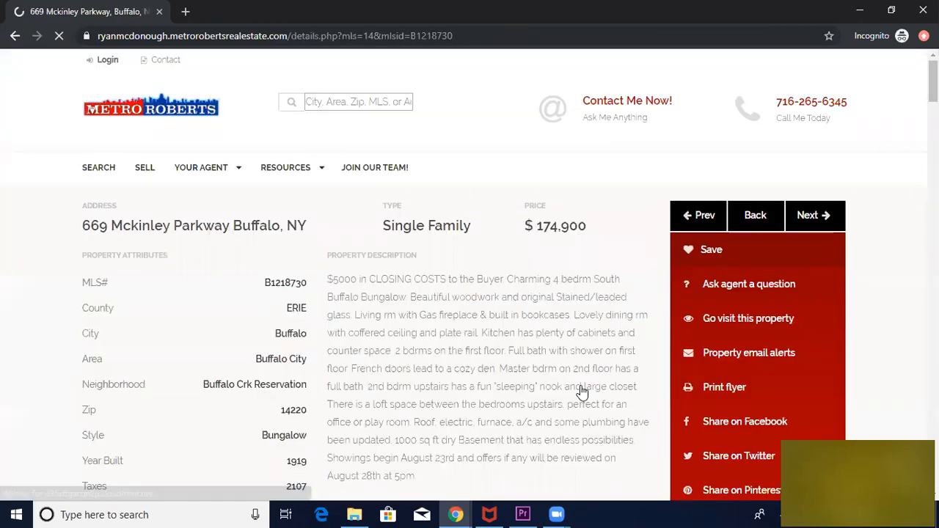
pyautogui.scroll(-2, 453, 343)
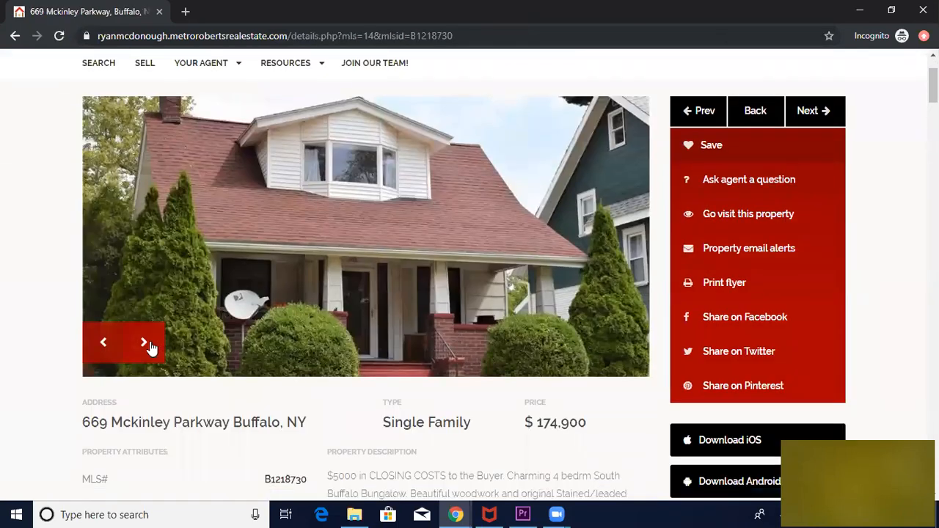
pyautogui.click(145, 343)
pyautogui.click(146, 344)
pyautogui.click(146, 344)
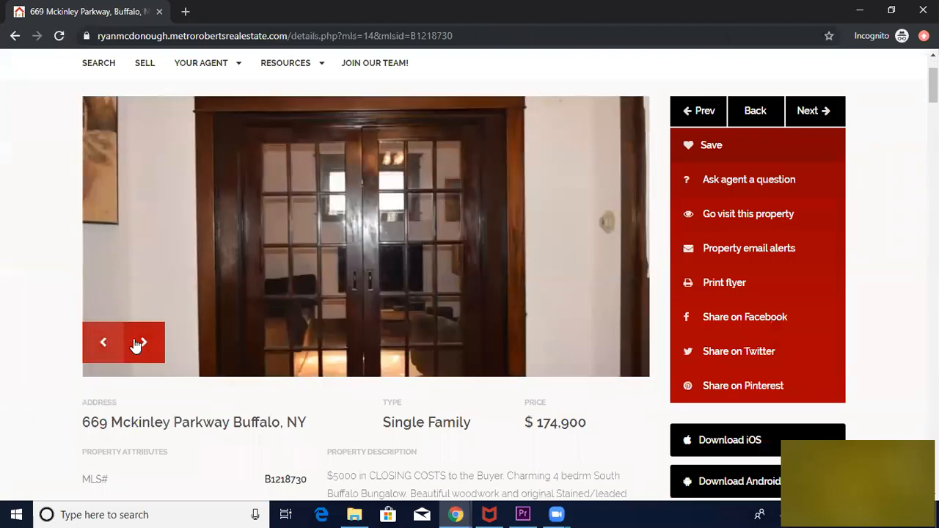
# Return to the results, view the reduced $169K listing's details, and close the incognito window
pyautogui.click(14, 37)
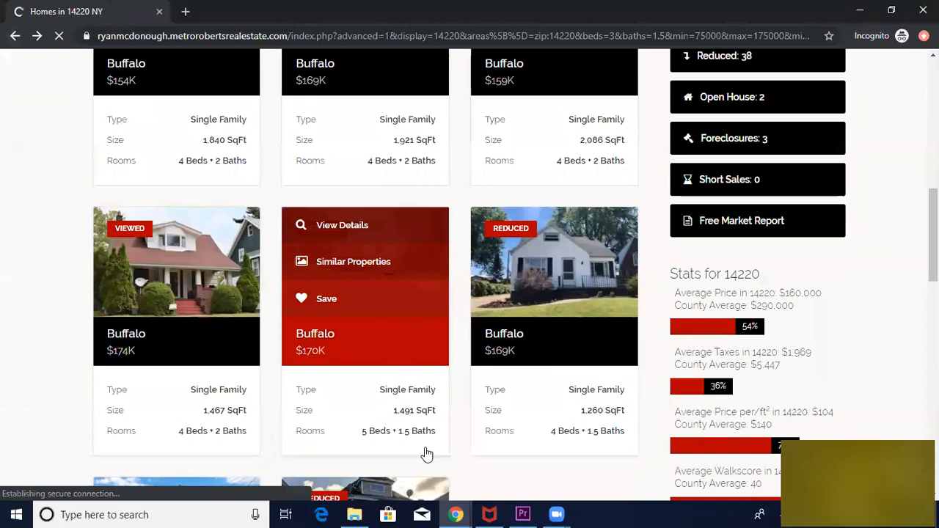
pyautogui.click(519, 226)
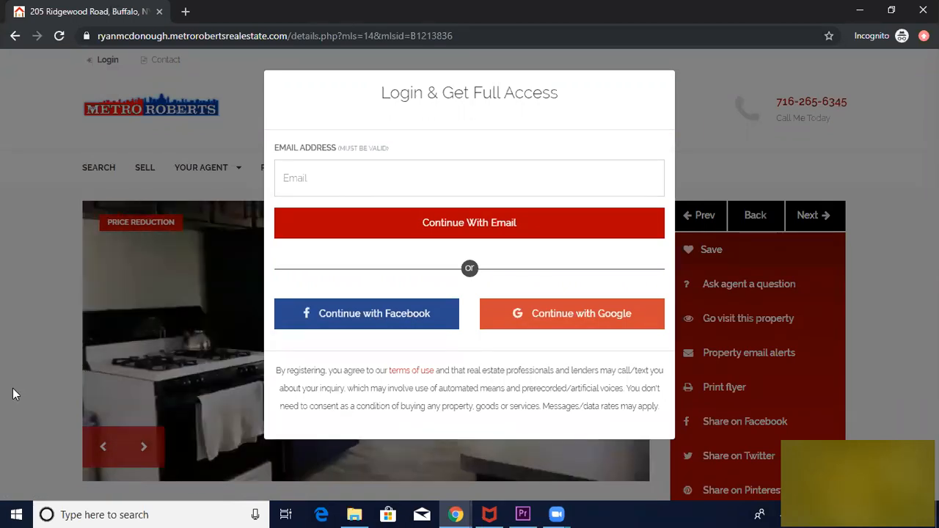
pyautogui.click(923, 10)
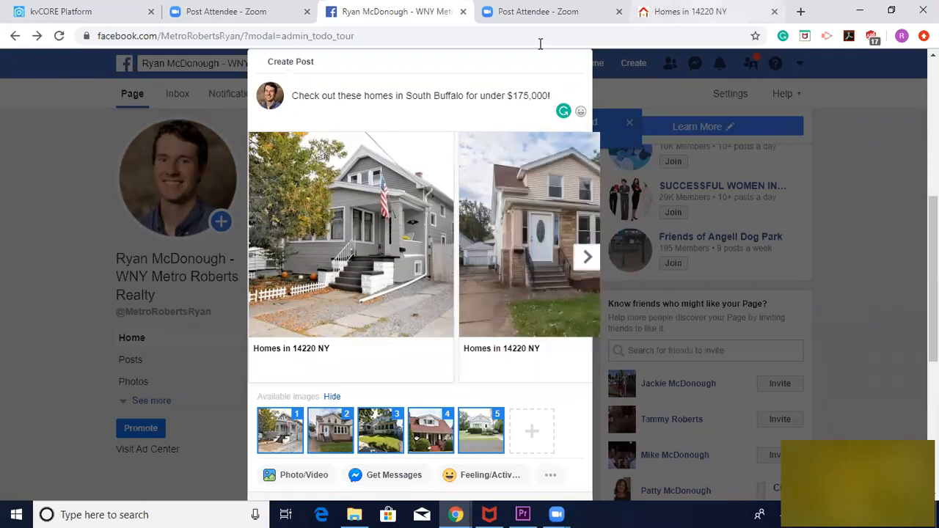
# Switch to the original 14220 results page and review its search criteria and property listings
pyautogui.click(690, 11)
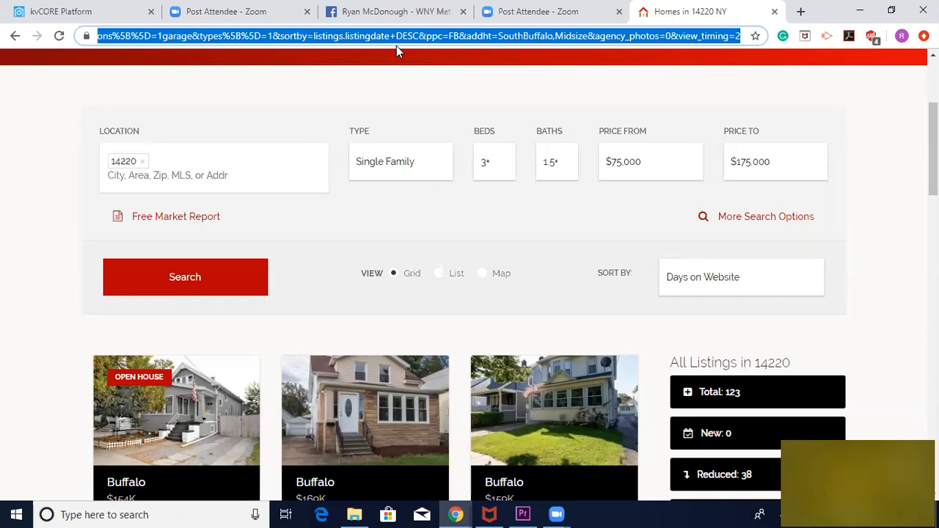
pyautogui.scroll(-3, 523, 317)
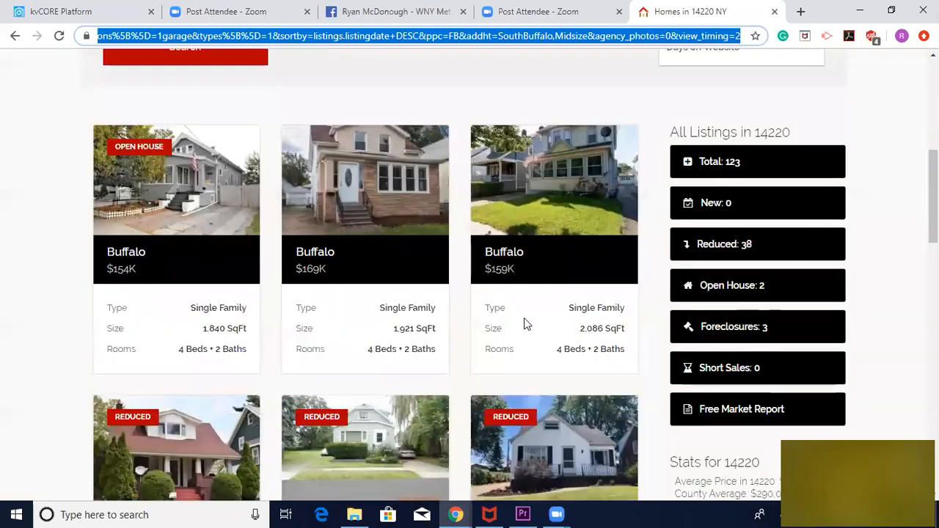
pyautogui.scroll(3, 524, 321)
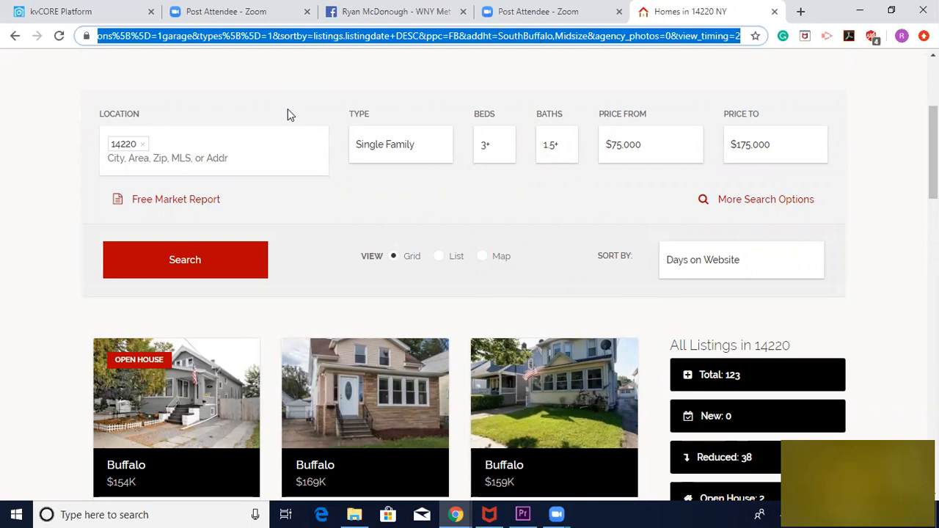
pyautogui.scroll(-3, 460, 395)
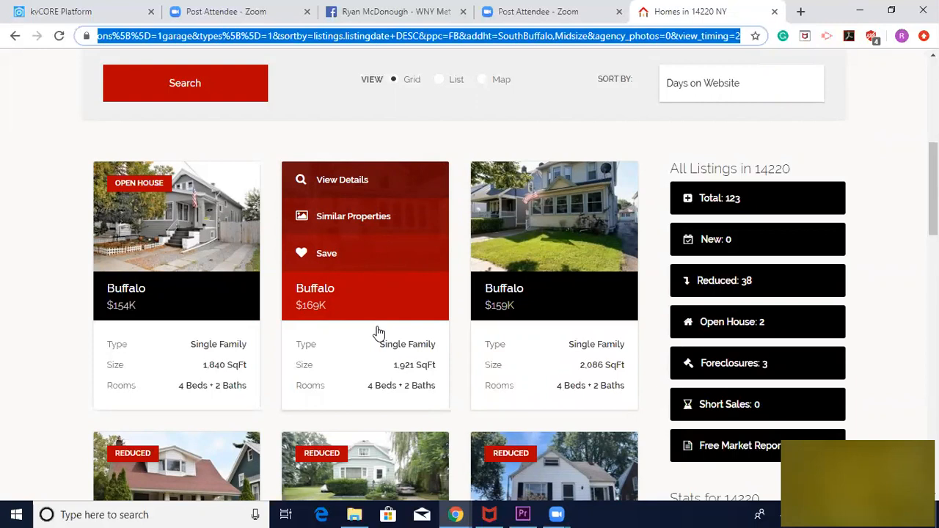
pyautogui.scroll(4, 378, 332)
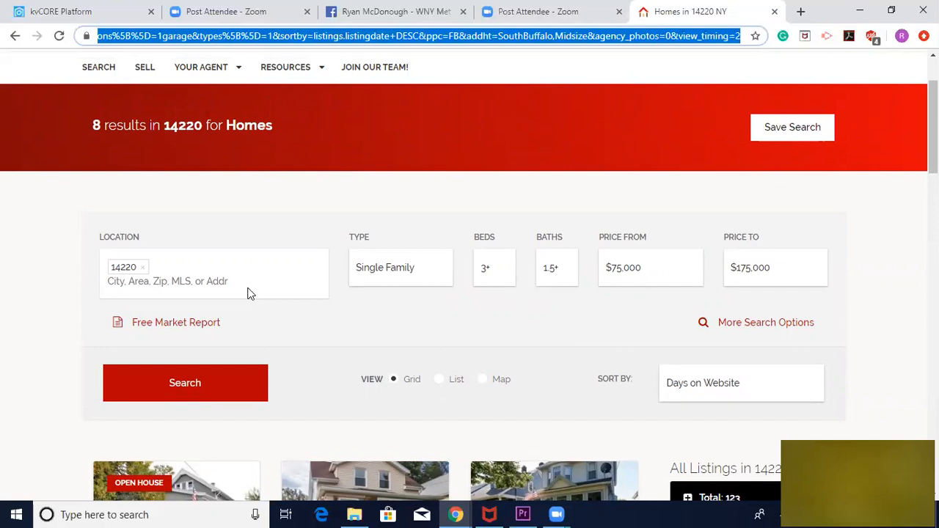
# Switch to the kvCORE IDX Squeeze Page builder and open the single property squeeze page form
pyautogui.click(91, 15)
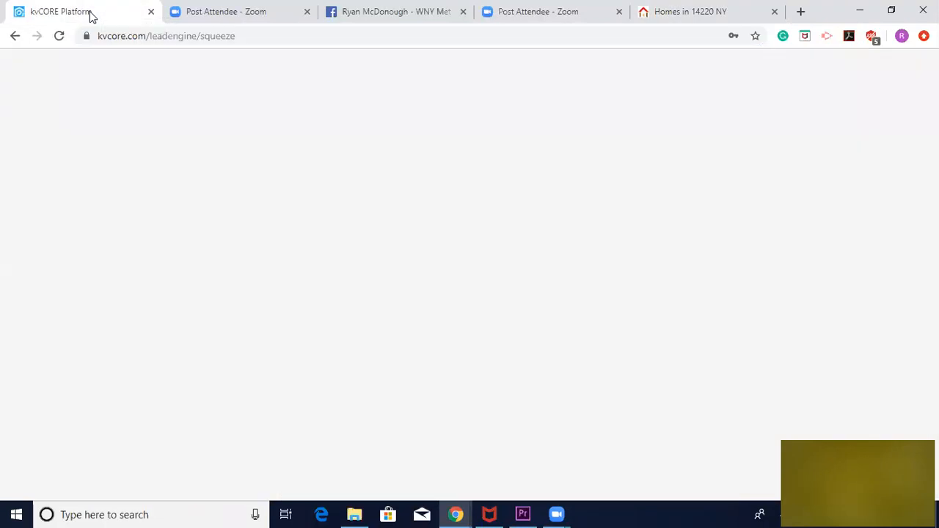
pyautogui.scroll(3, 273, 132)
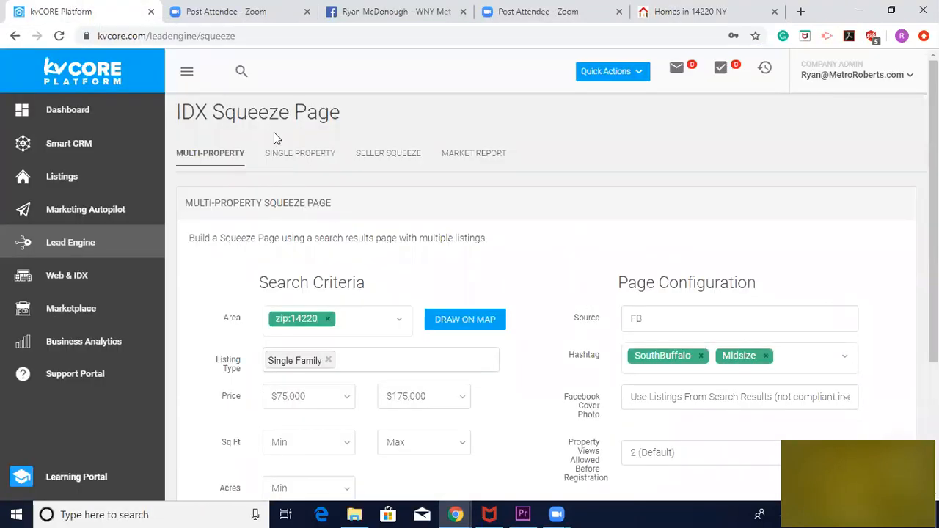
pyautogui.click(281, 155)
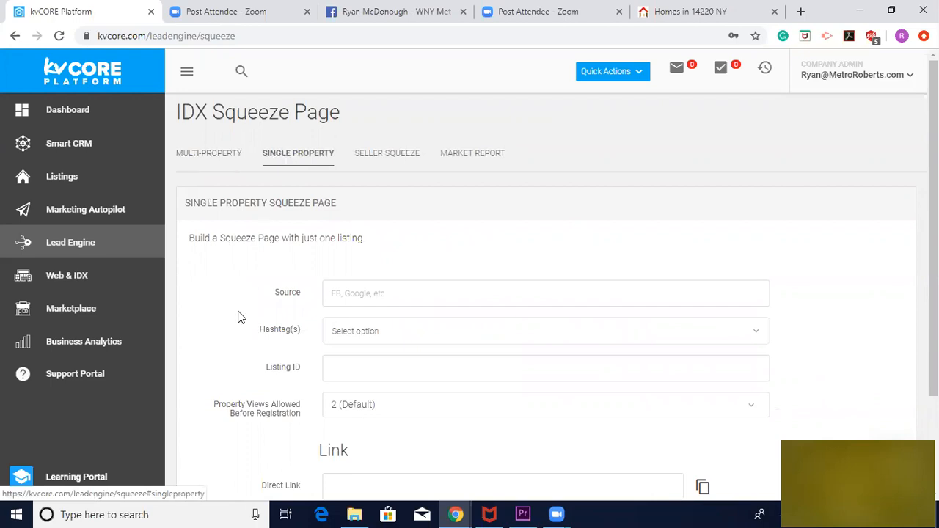
# Set the property views allowed before registration to 1 (Immediate) and review the rest of the single property form
pyautogui.scroll(-1, 242, 323)
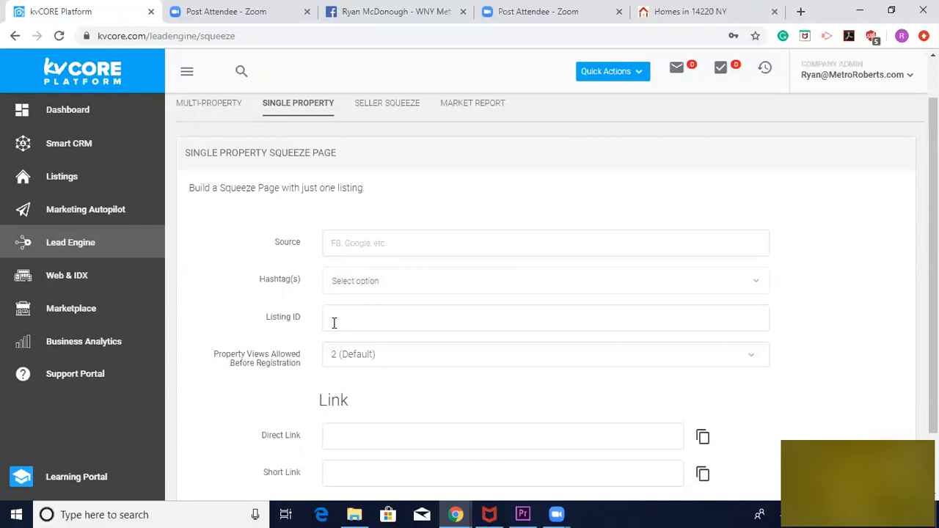
pyautogui.click(356, 358)
pyautogui.click(351, 371)
pyautogui.click(232, 400)
pyautogui.scroll(-1, 233, 399)
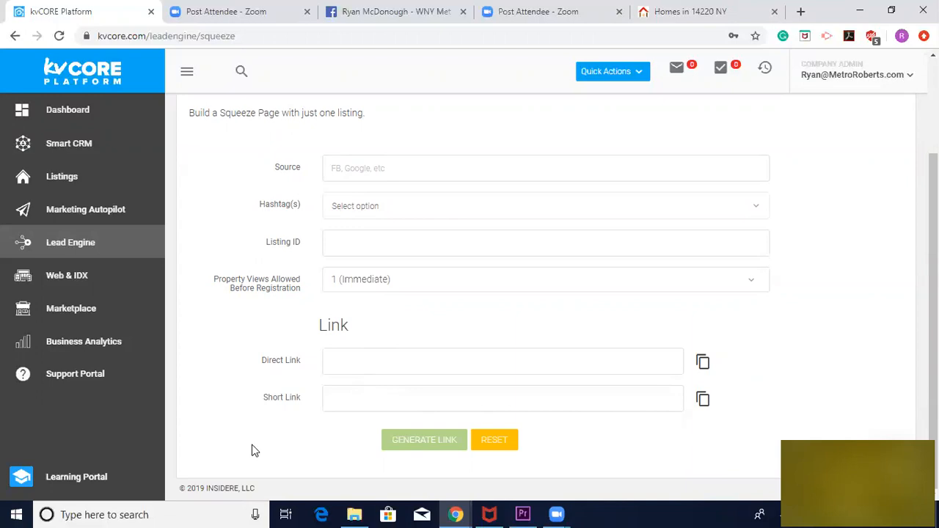
pyautogui.scroll(2, 240, 252)
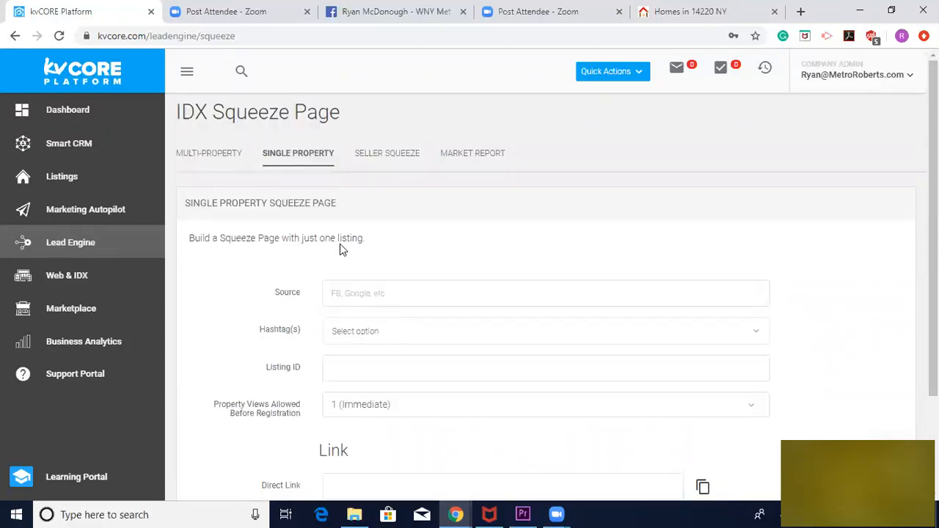
# Open the seller squeeze page form and set its source to FB
pyautogui.click(372, 157)
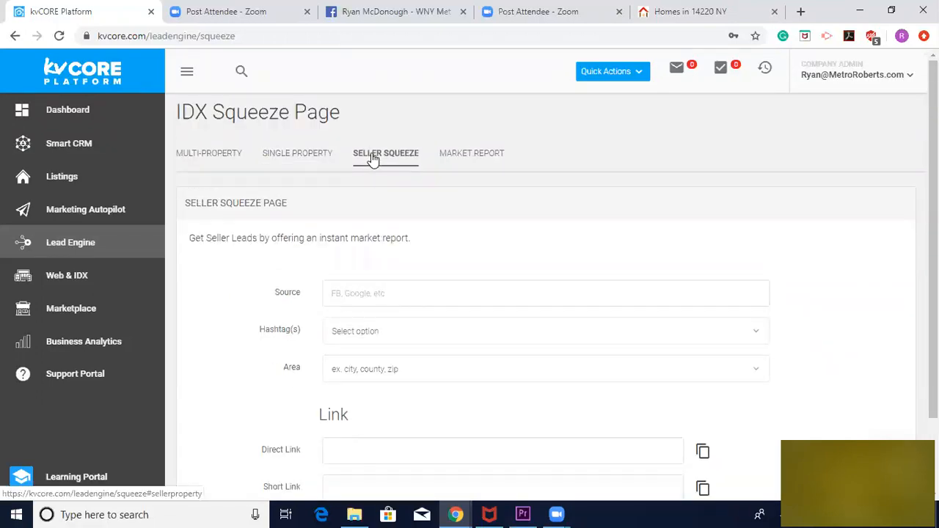
pyautogui.scroll(-1, 248, 283)
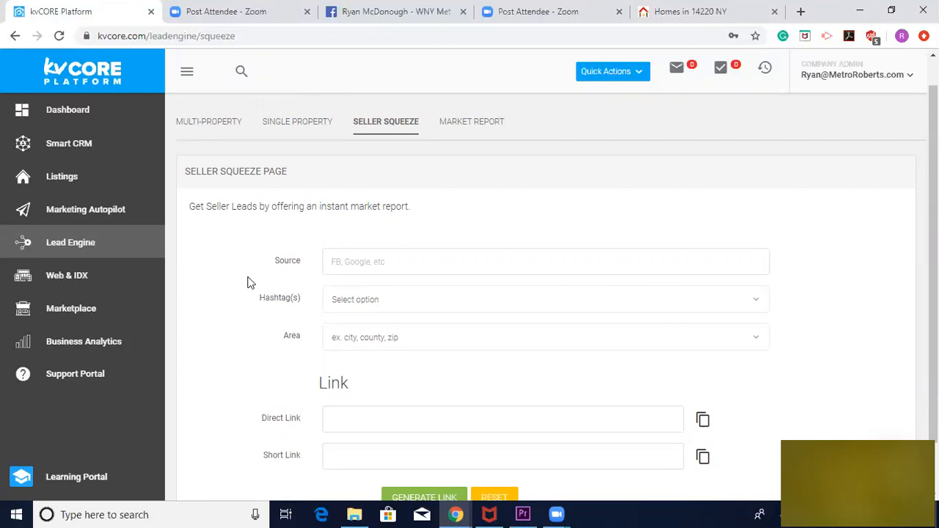
pyautogui.click(345, 267)
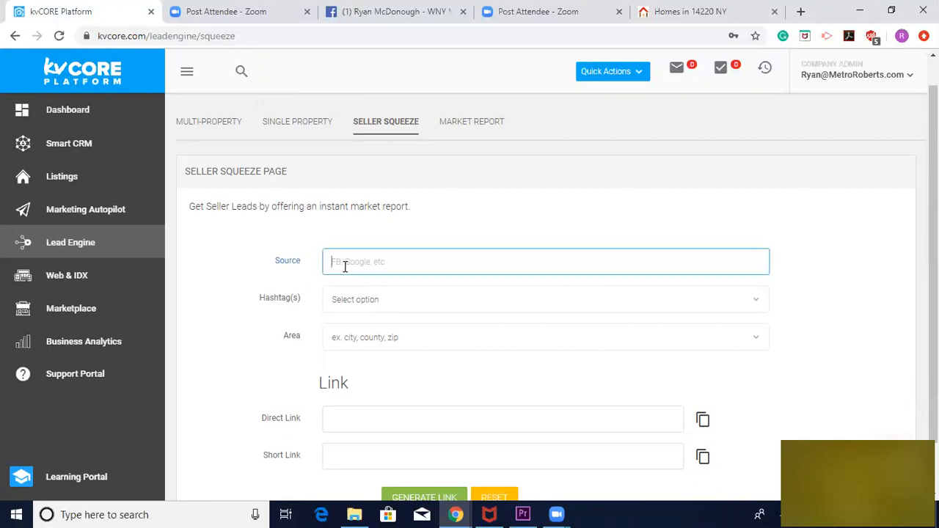
pyautogui.write('FB')
# Try to add the hashtag "South Buffalo" to the seller squeeze page
pyautogui.click(350, 303)
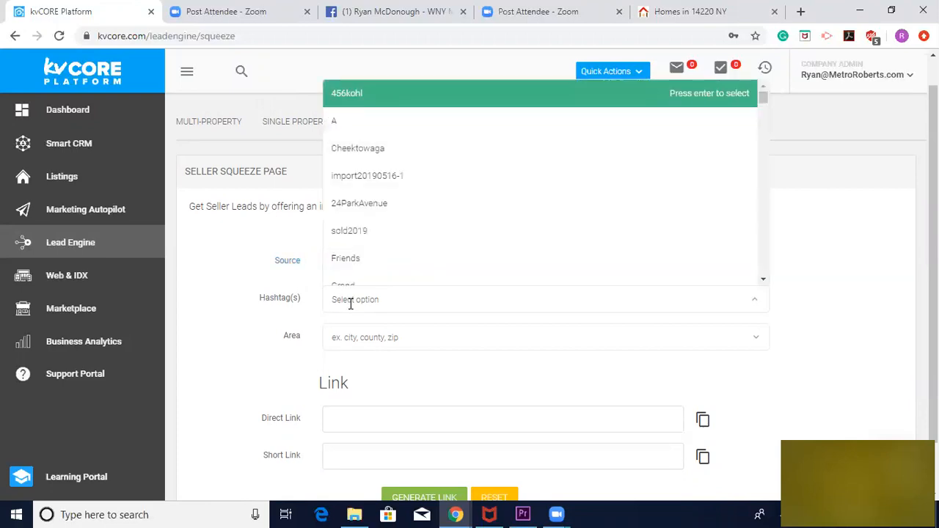
pyautogui.write('South Buffalo')
pyautogui.click(369, 275)
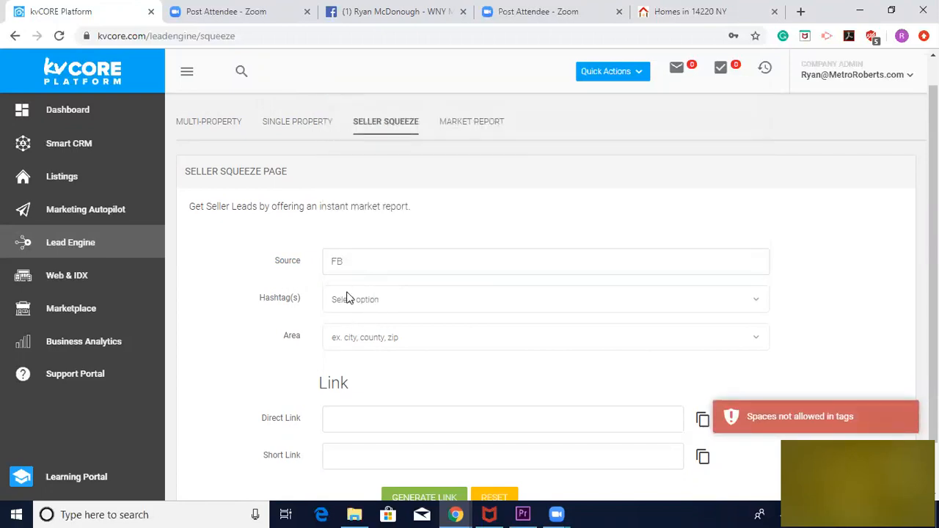
# Add the existing hashtag SouthBuffalo to the seller squeeze page
pyautogui.click(345, 301)
pyautogui.write('SouthBUff')
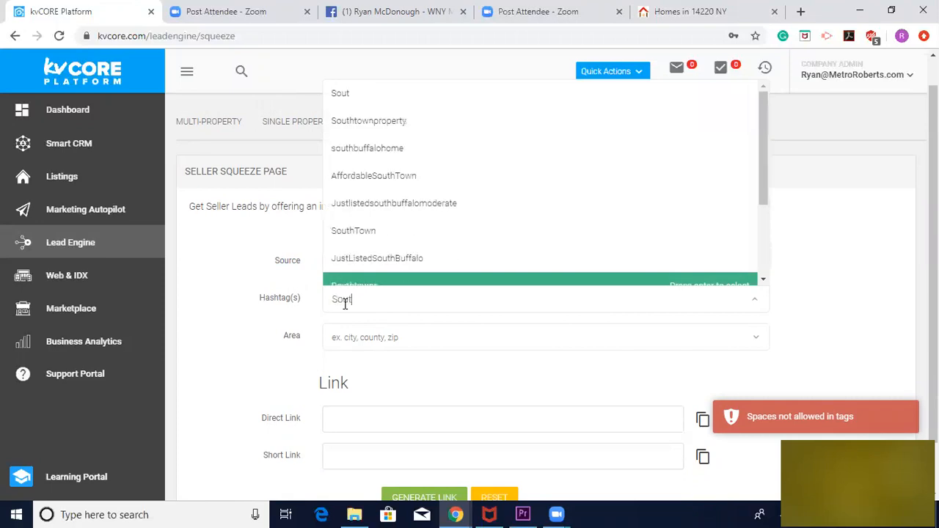
pyautogui.press('BackSpace')
pyautogui.press('BackSpace')
pyautogui.press('BackSpace')
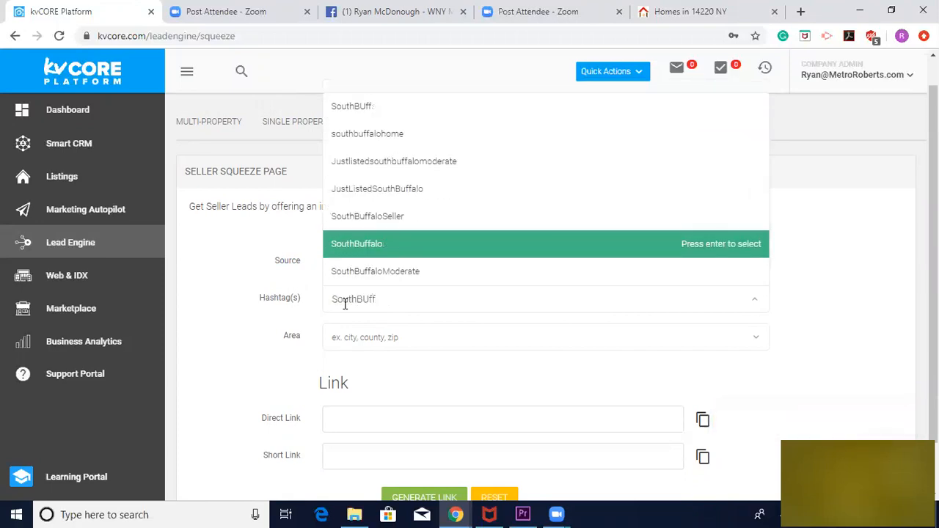
pyautogui.write('uffalo')
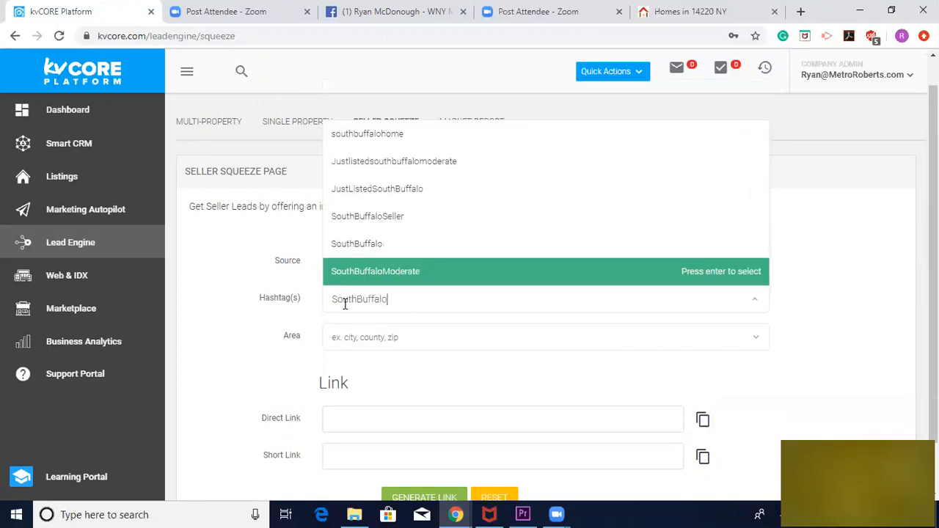
pyautogui.click(367, 254)
# Set the seller squeeze page's area to zip:14220 and generate its links
pyautogui.click(352, 340)
pyautogui.write('14220')
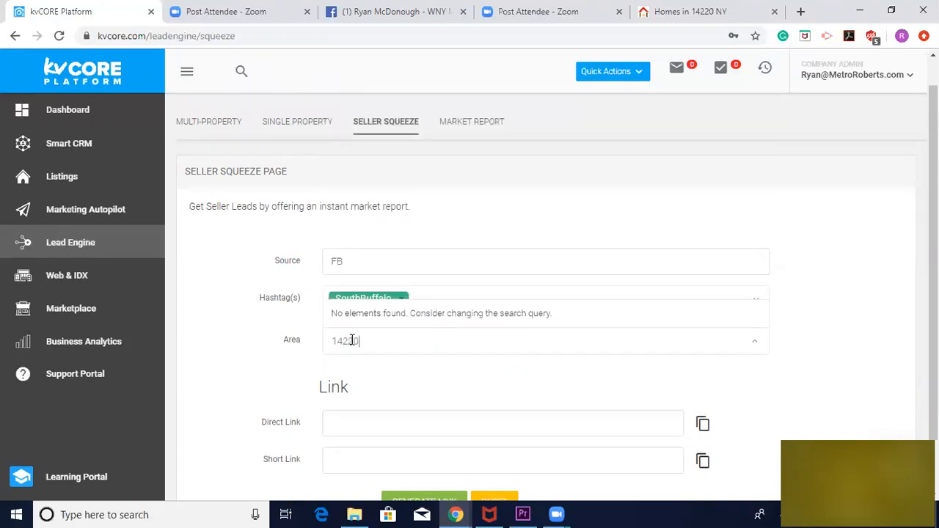
pyautogui.click(352, 315)
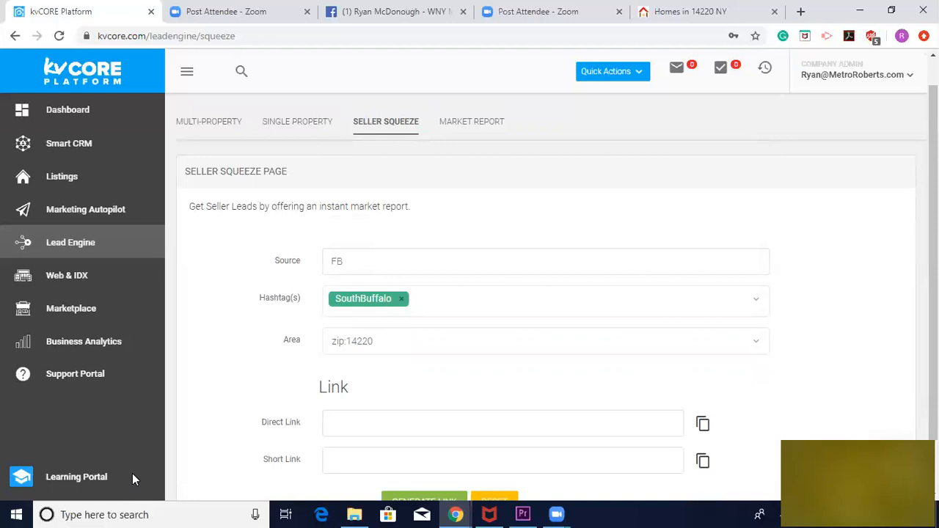
pyautogui.click(421, 505)
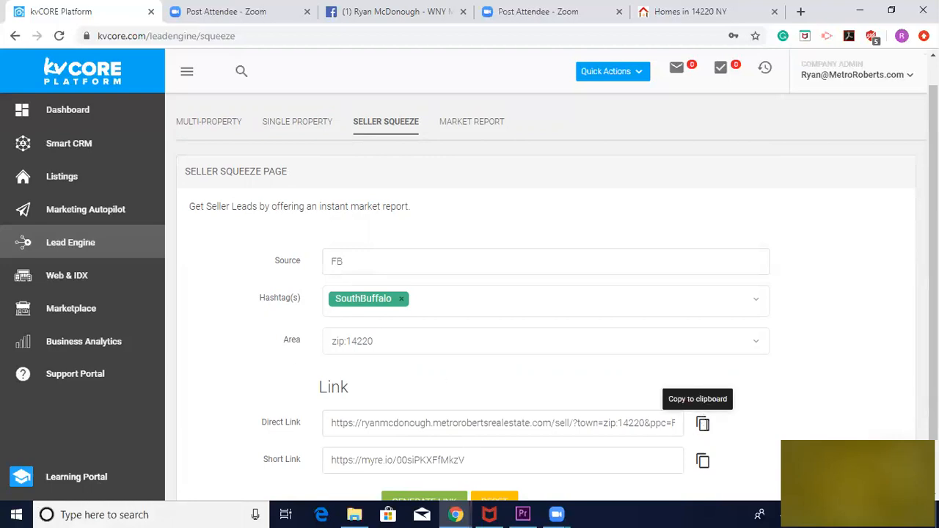
# Copy the seller page's direct link and load it in the browser tab showing the 14220 home listings
pyautogui.click(701, 423)
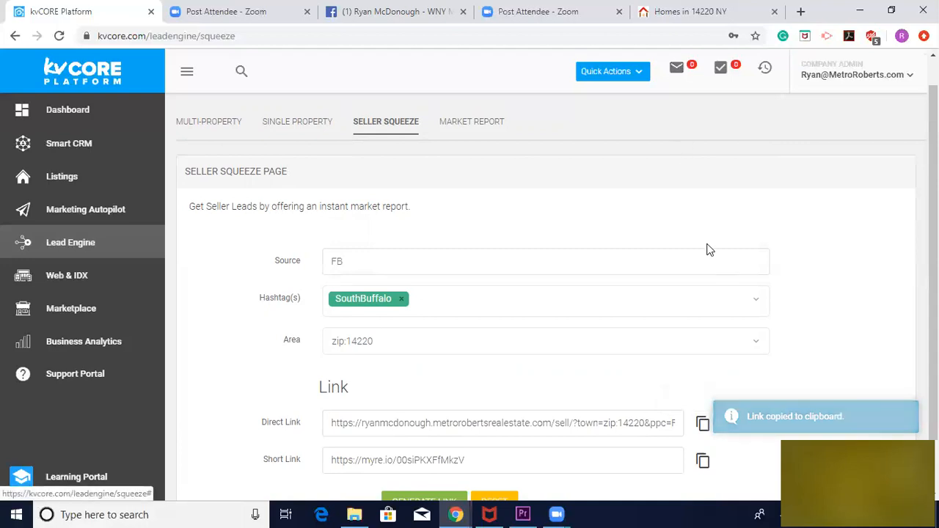
pyautogui.click(701, 26)
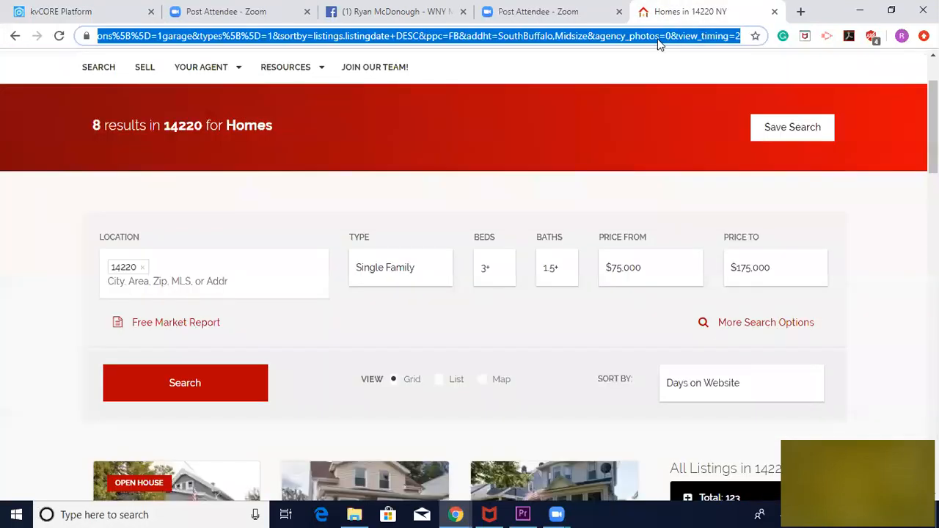
pyautogui.hotkey('ctrl', 'v')
pyautogui.press('Return')
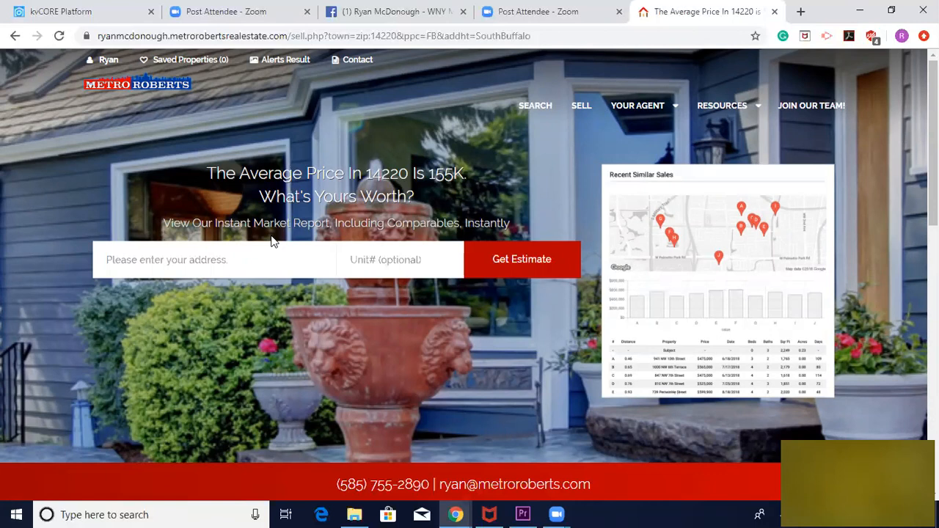
# Select the seller page's web address, switch to the Facebook page and clear the caption of the draft listings post
pyautogui.click(199, 36)
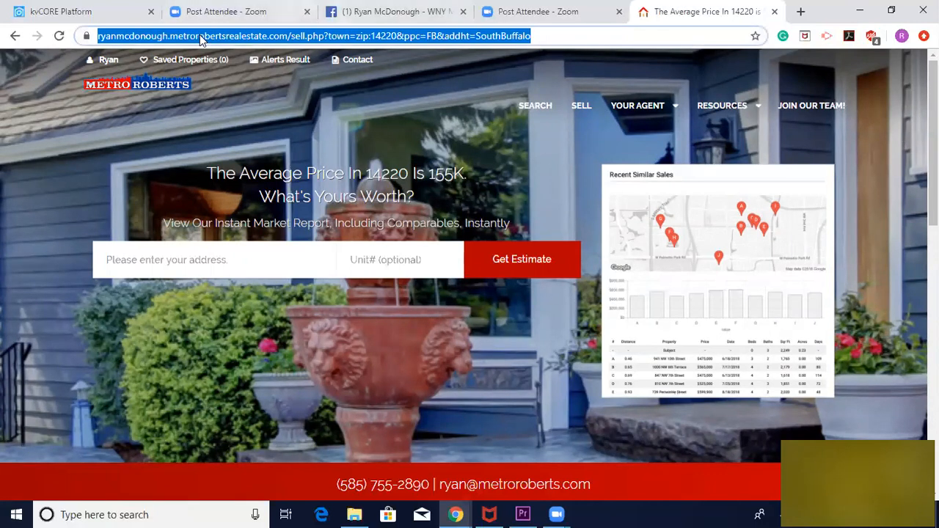
pyautogui.click(343, 11)
pyautogui.tripleClick(357, 97)
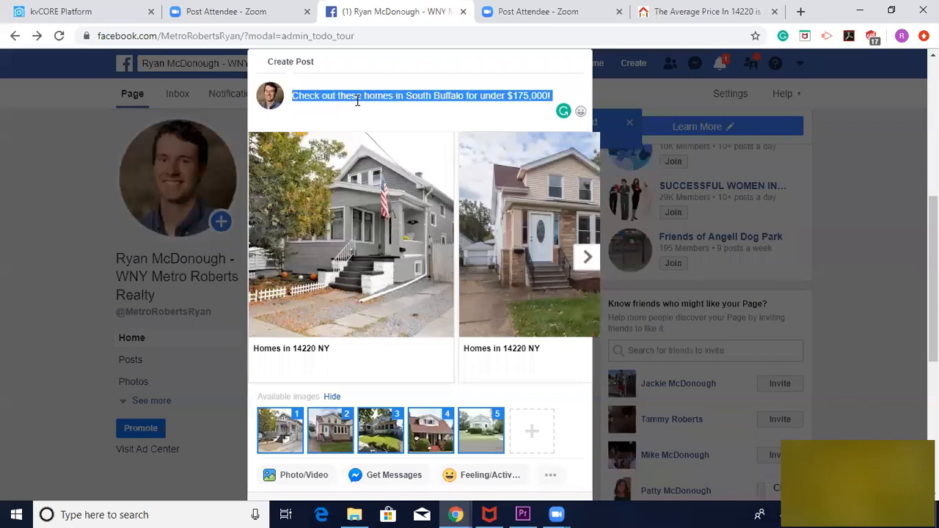
pyautogui.press('BackSpace')
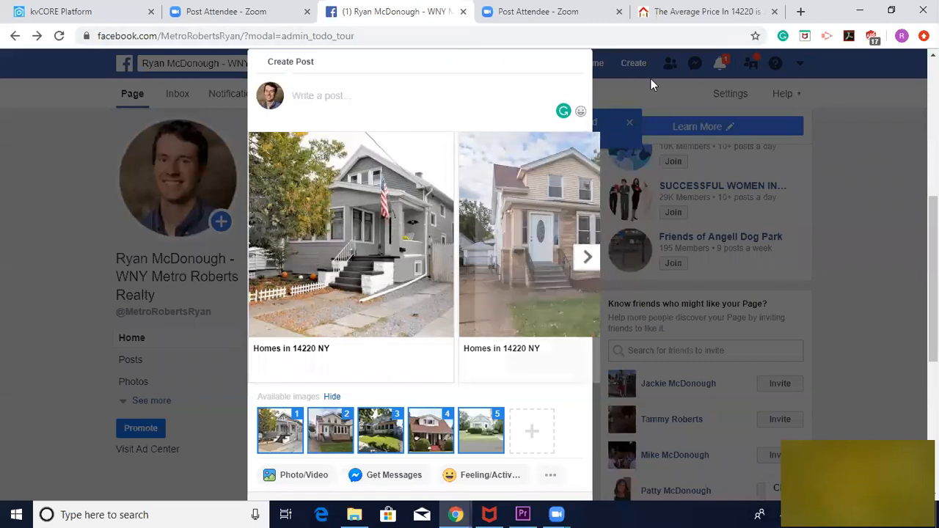
# Discard the draft listings post by reloading the Facebook page, and return to the kvCORE seller squeeze page form
pyautogui.click(616, 88)
pyautogui.click(59, 37)
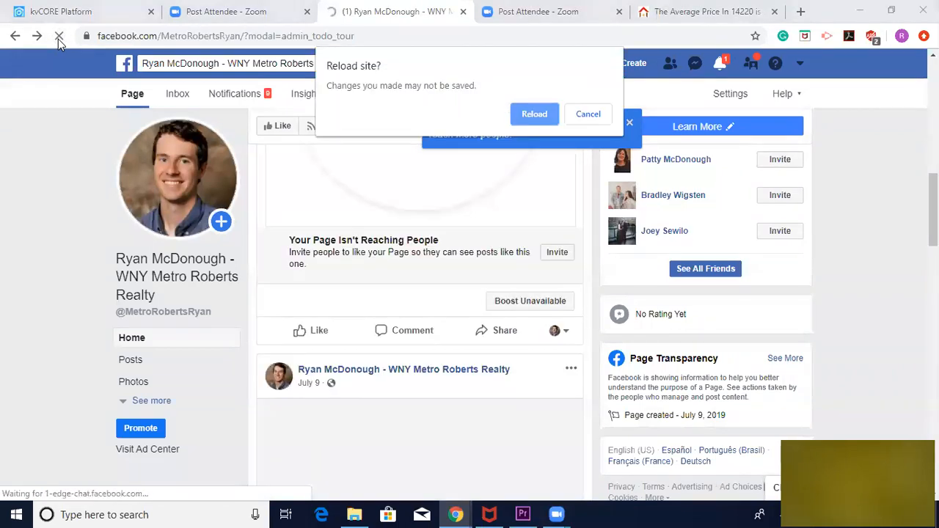
pyautogui.click(544, 114)
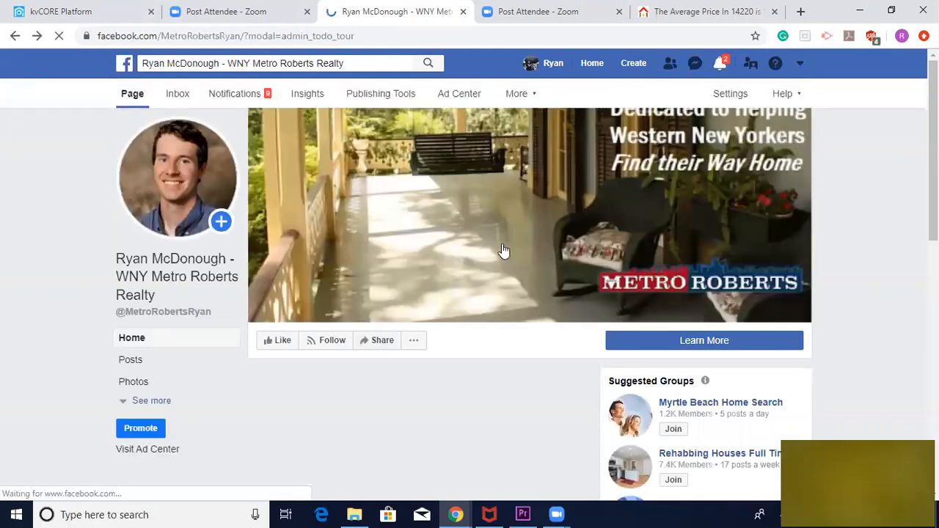
pyautogui.scroll(-10, 503, 252)
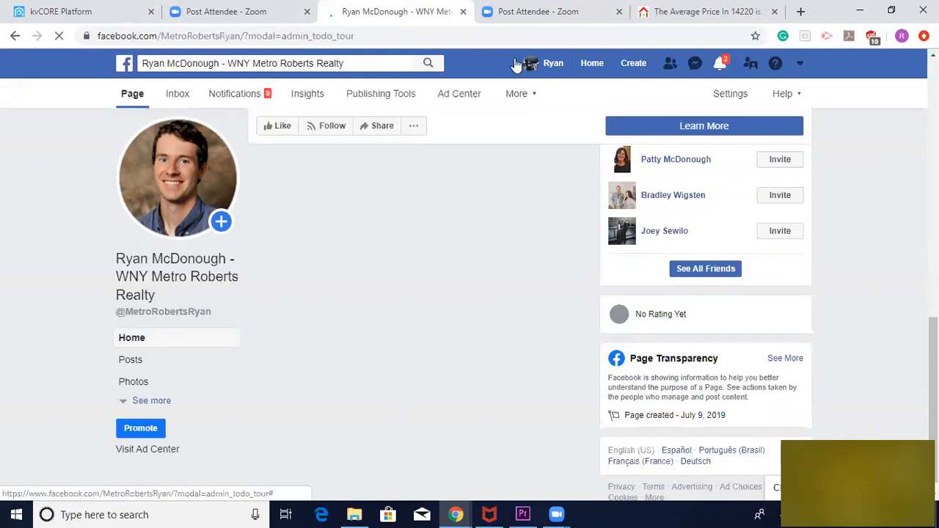
pyautogui.click(84, 12)
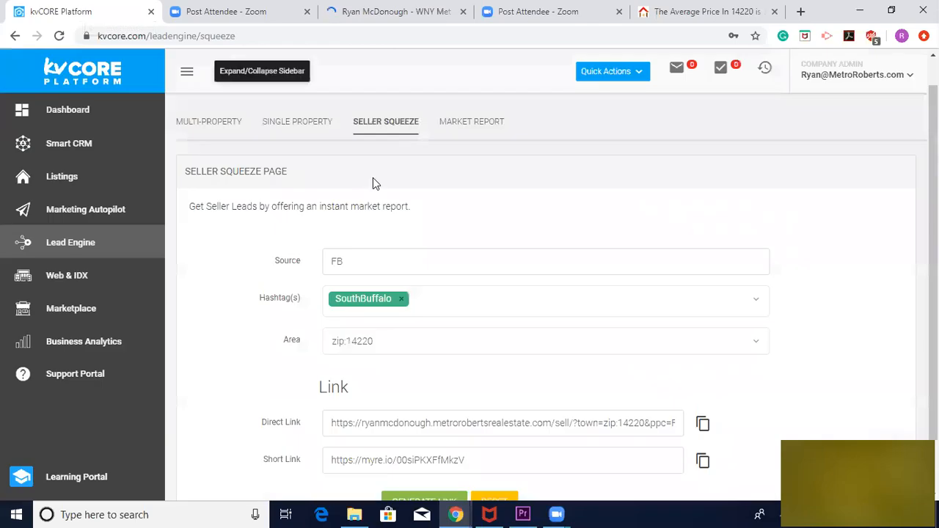